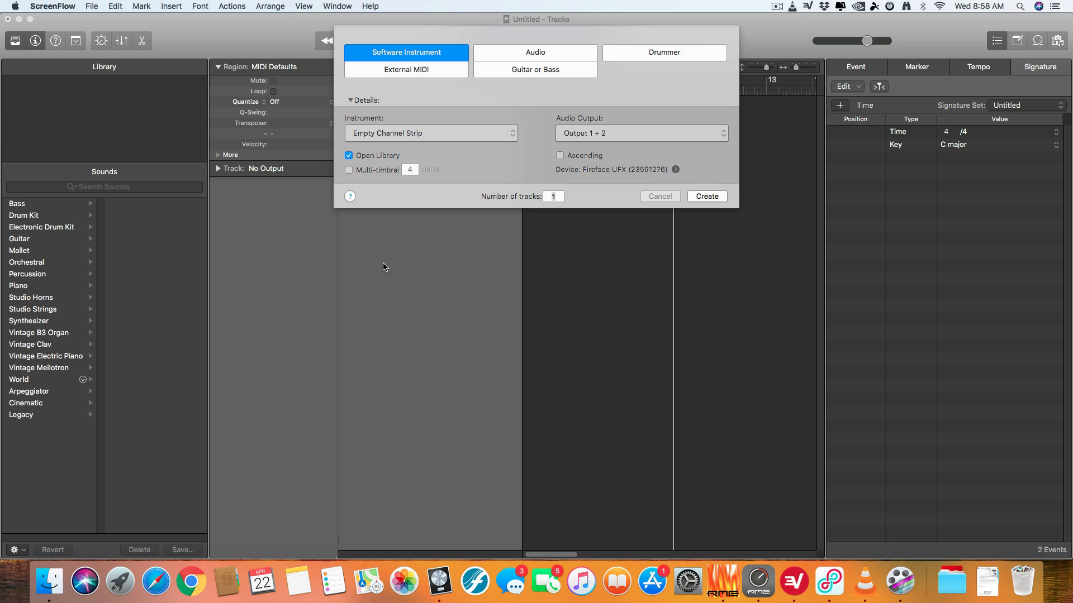
- Create one software instrument track with an empty channel strip
left_click(423, 204)
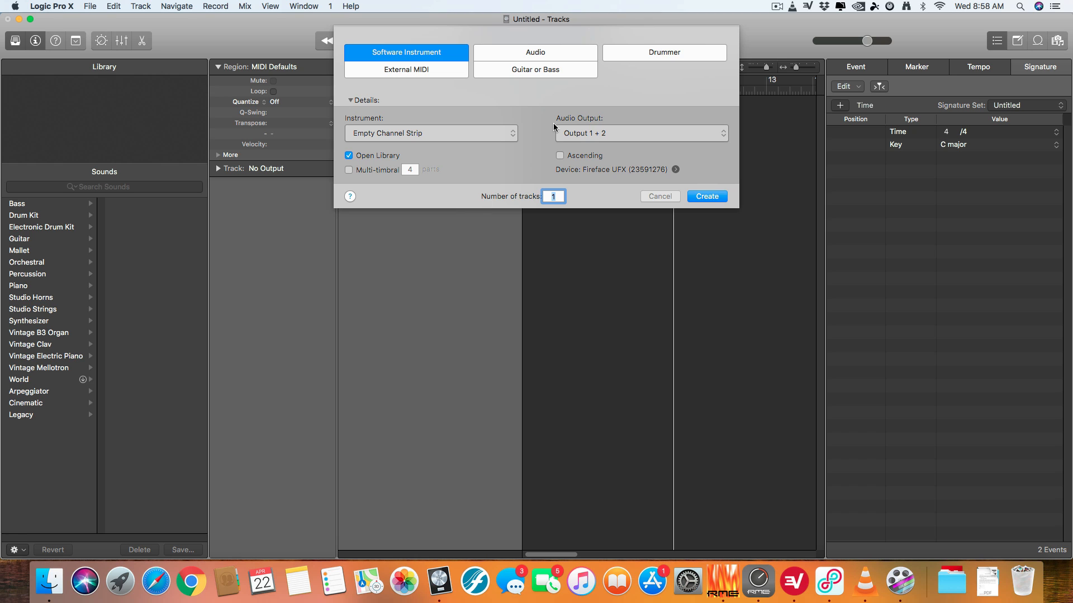
left_click(393, 56)
left_click(707, 196)
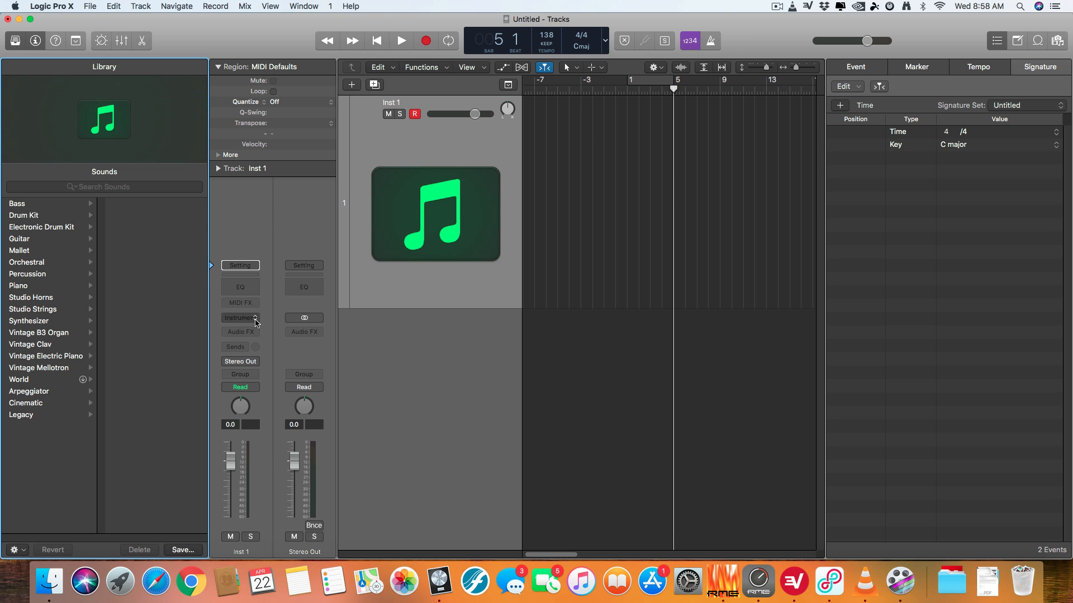
- Load the mono Klopfgeist instrument on the new track and choose its Kick Drum preset
left_click(256, 323)
mouse_move(256, 347)
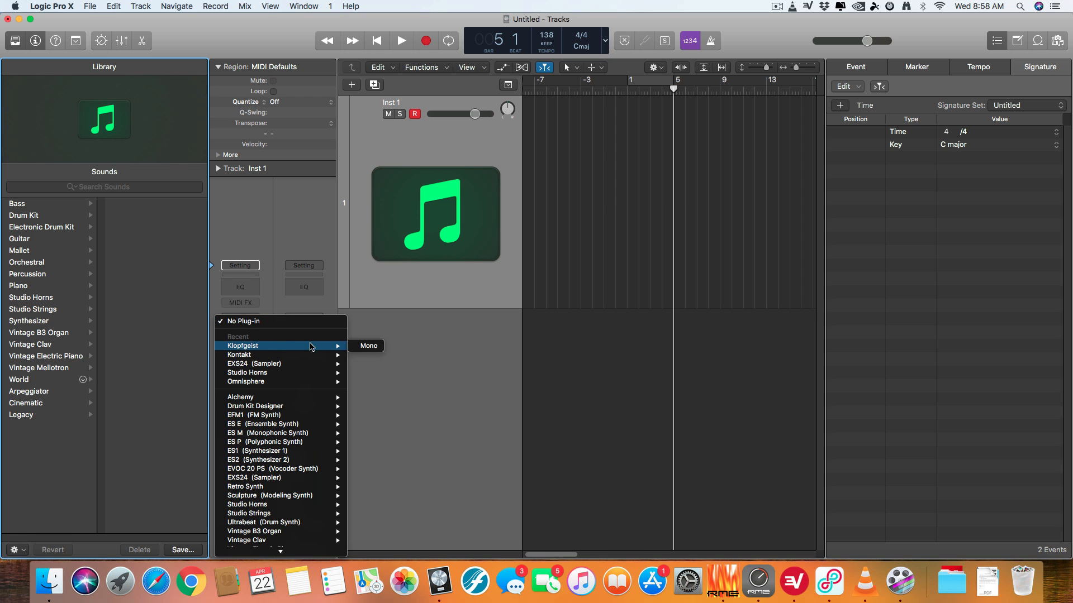
left_click(369, 346)
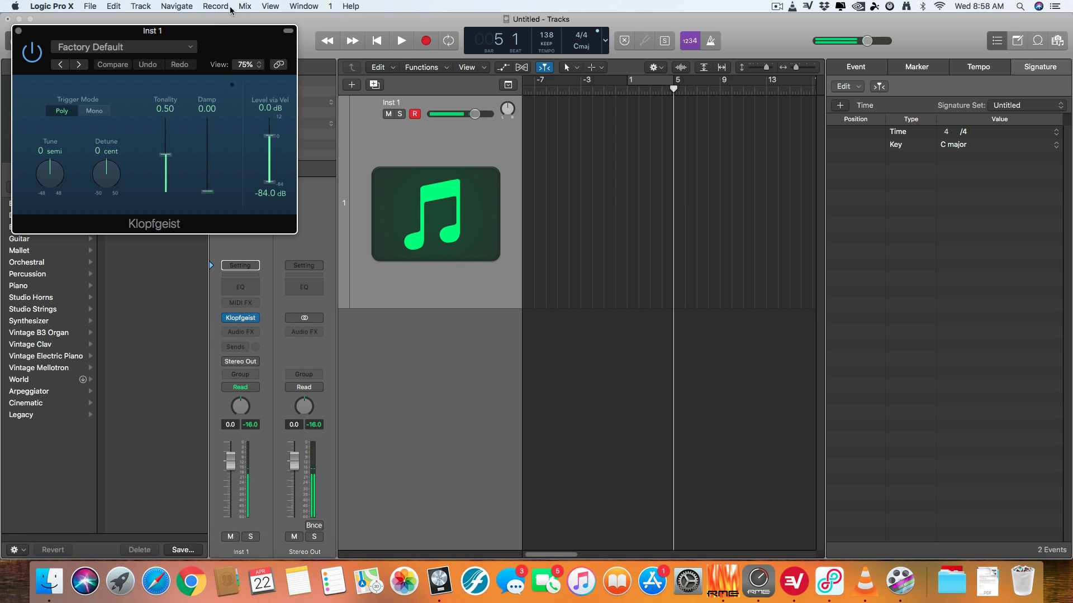
left_click(162, 48)
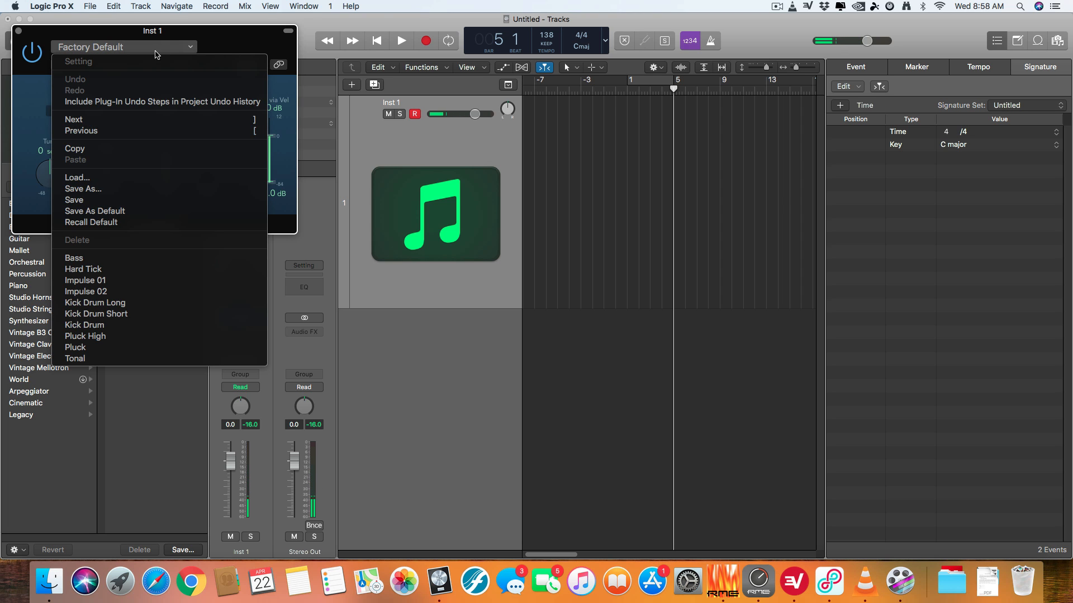
left_click(85, 327)
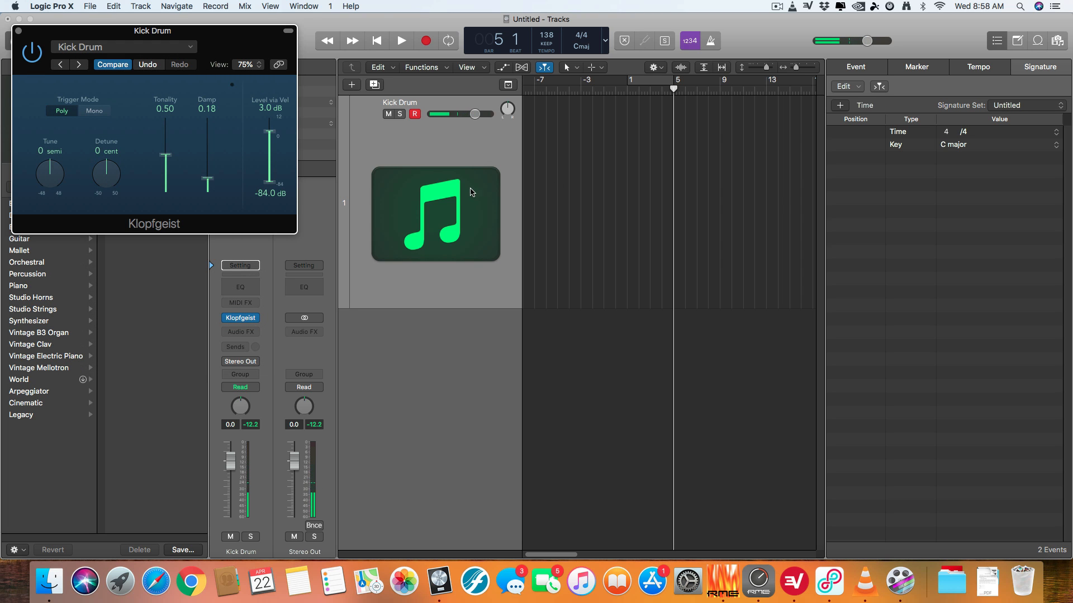
- Record from bar 1 up to bar 3, playing one C5 and three C4 notes across bar 2
left_click(628, 91)
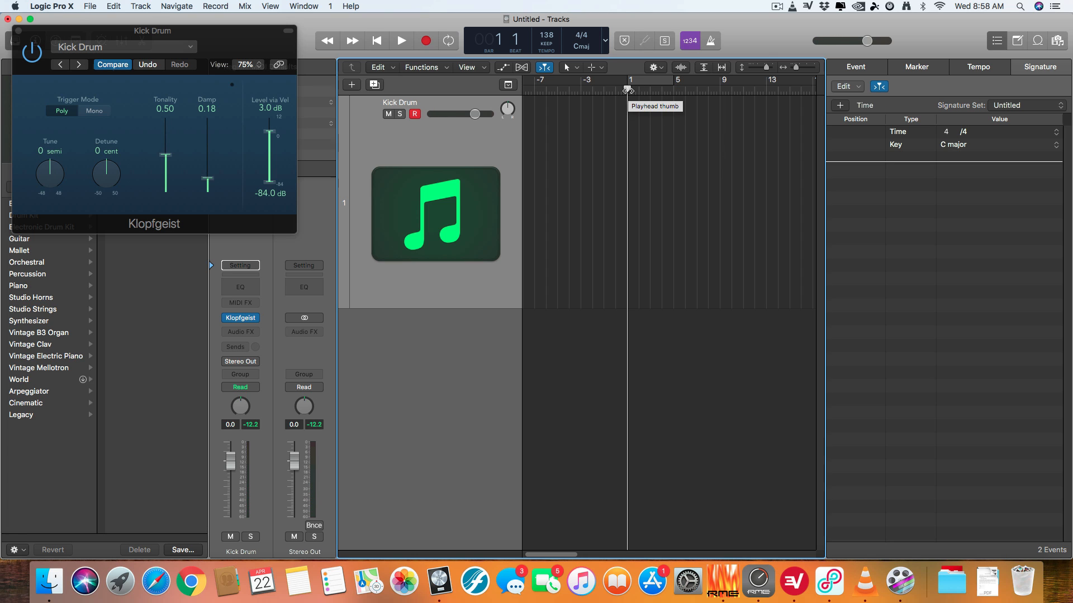
key("space")
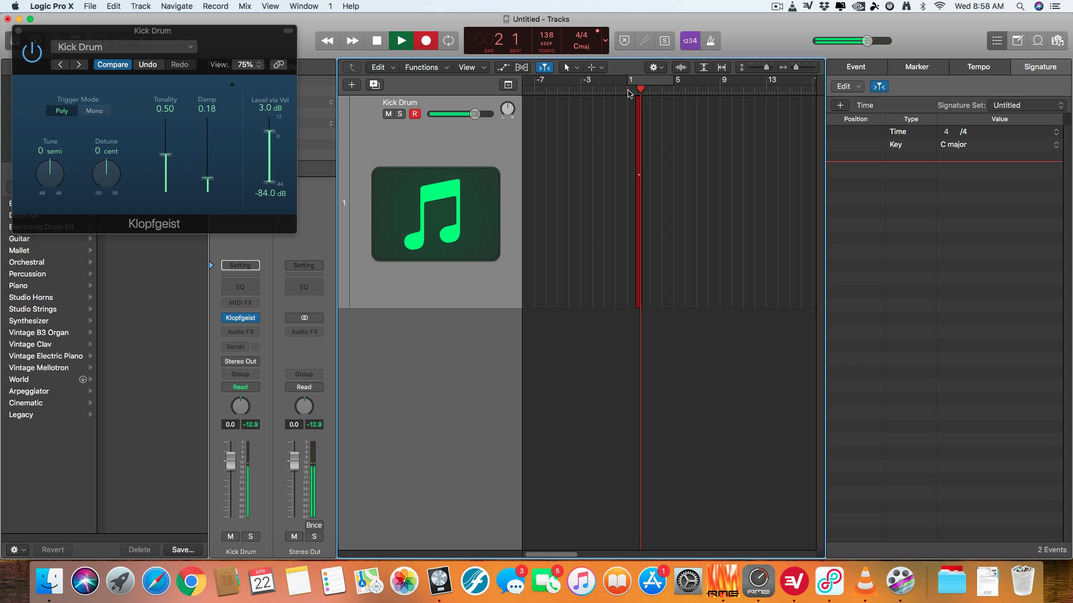
key("space")
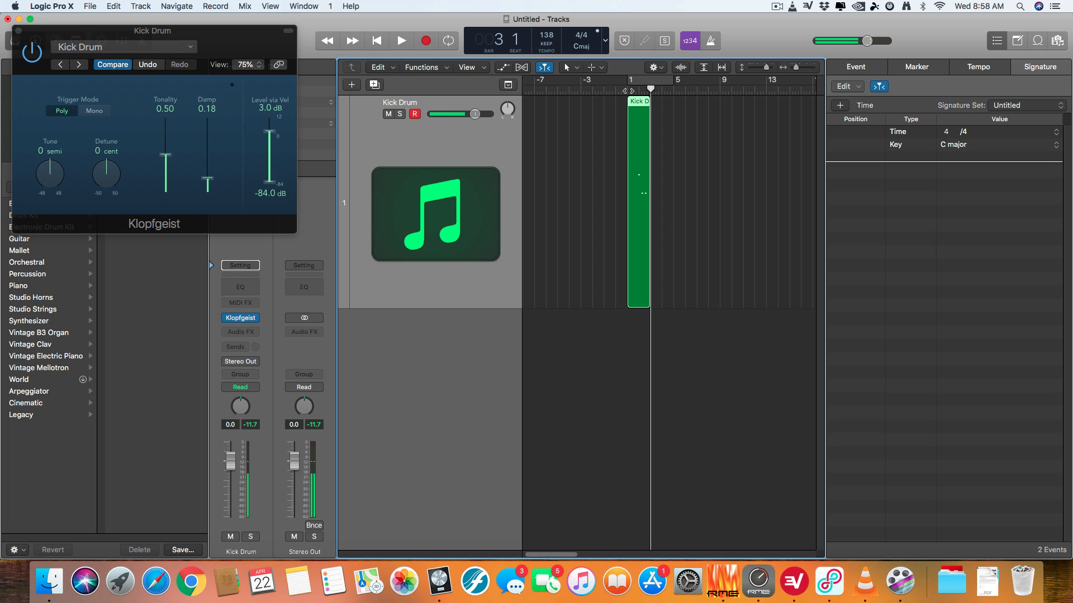
- Open the recorded region in the Piano Roll and quantize its four notes to 1/4 Note
double_click(642, 165)
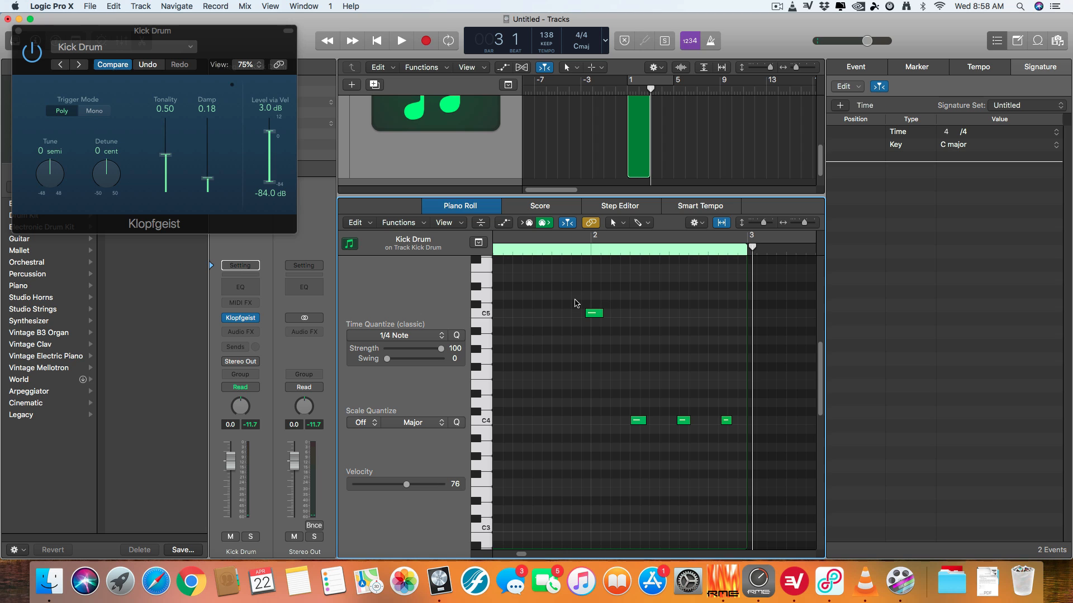
left_click_drag(579, 300, 728, 454)
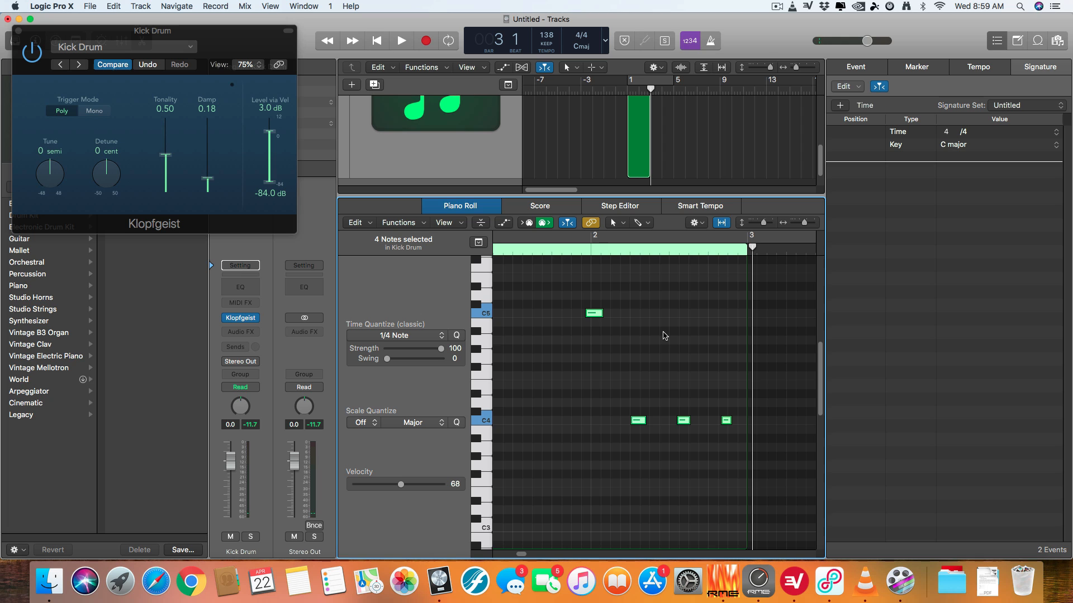
left_click(697, 377)
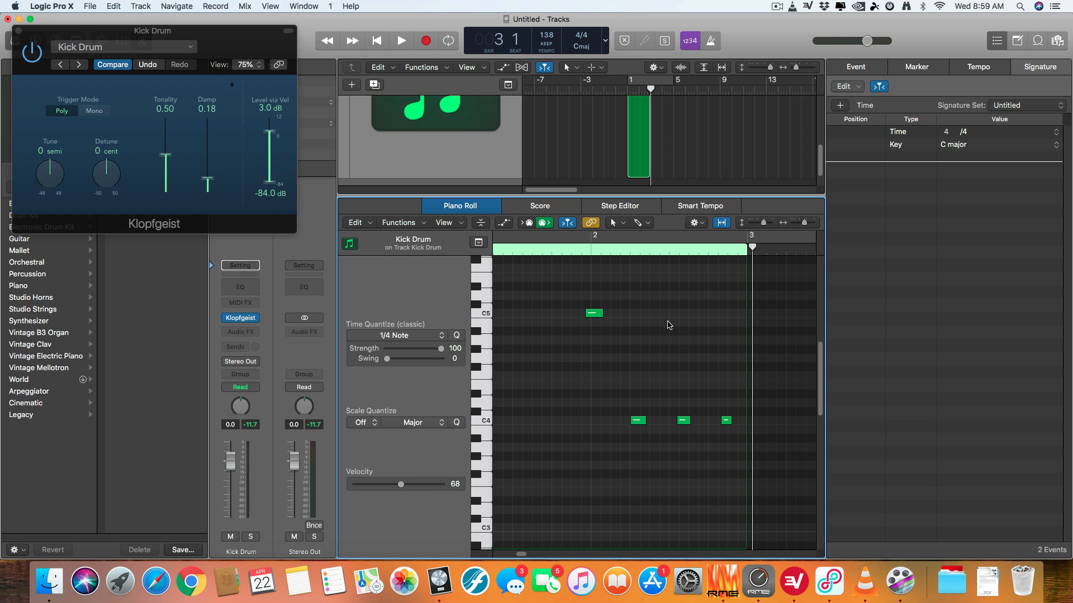
left_click_drag(556, 286, 726, 461)
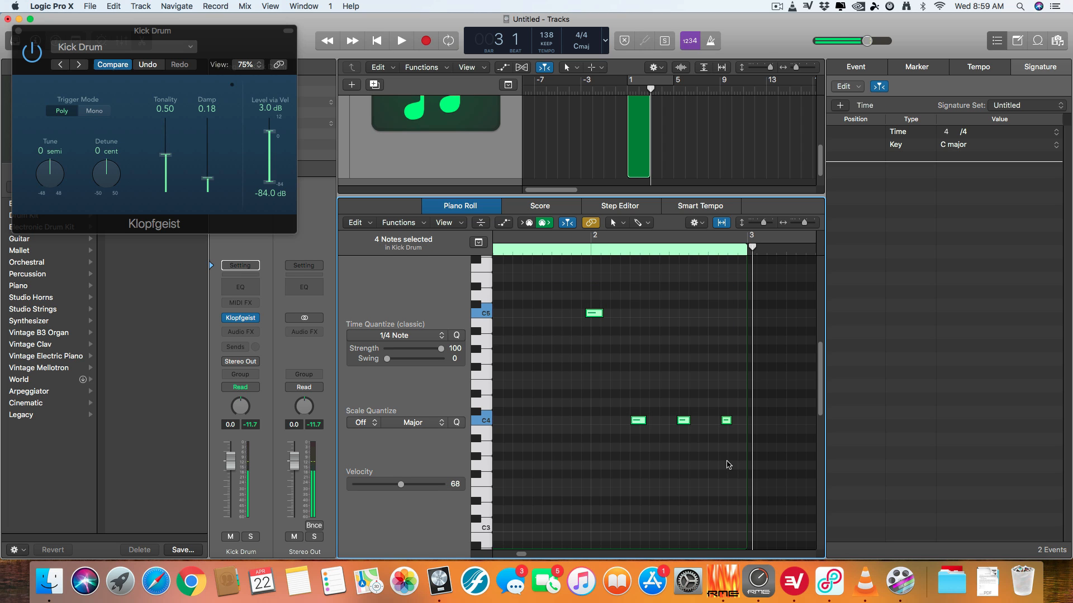
left_click(420, 338)
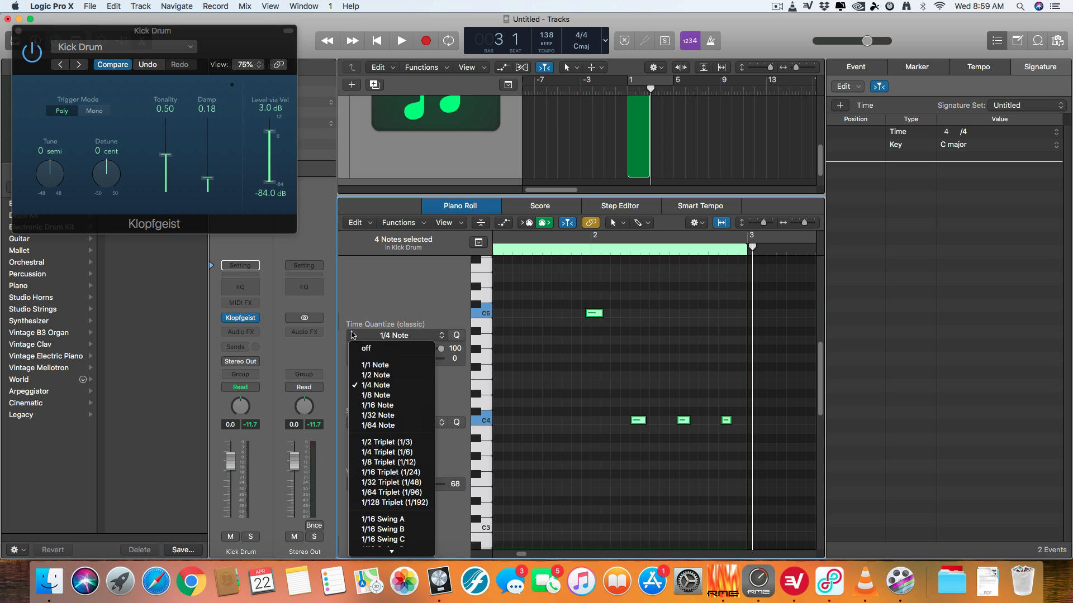
left_click(377, 385)
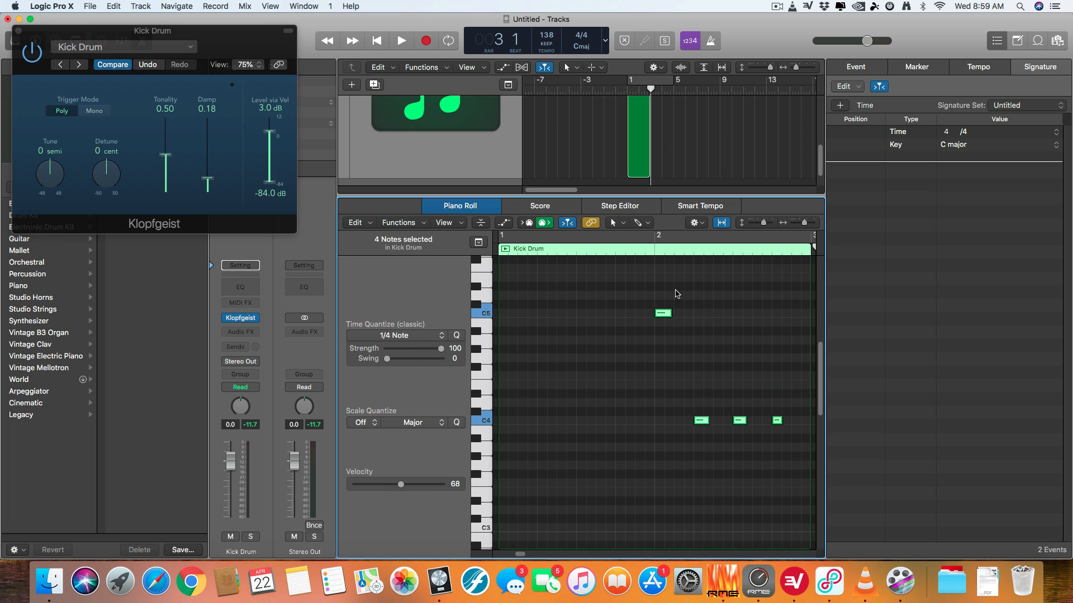
- Select all four notes and lengthen them so each one reaches the next without a gap
left_click_drag(644, 282, 779, 463)
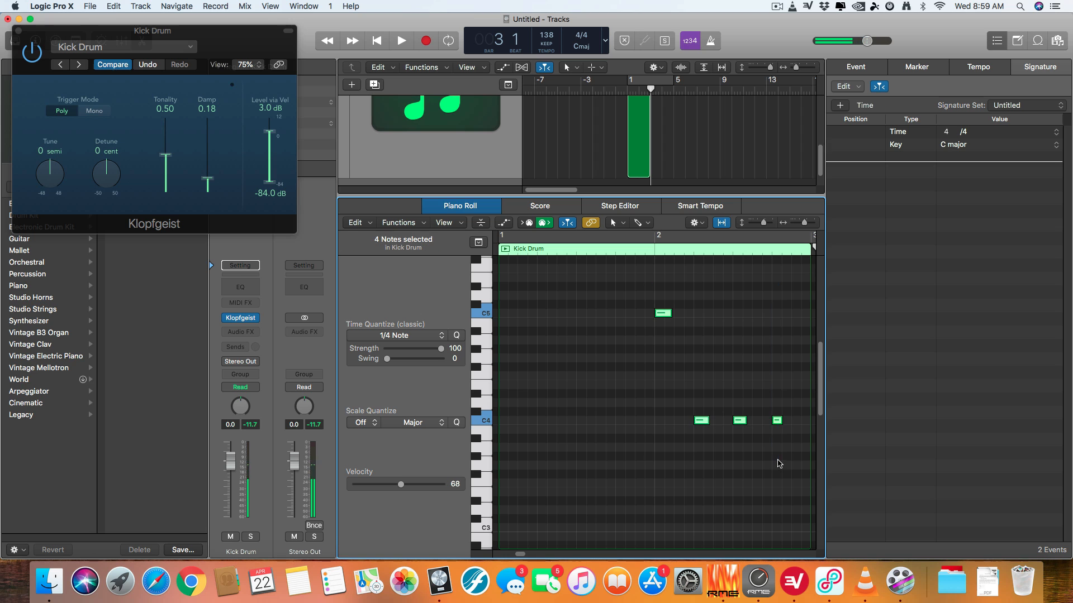
key("shift+backslash")
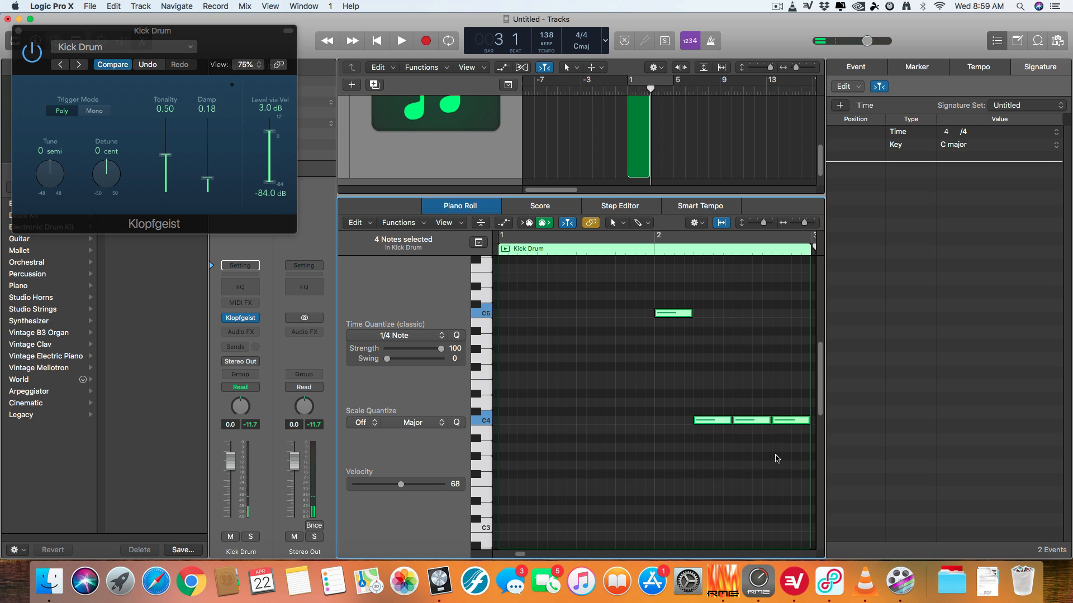
left_click(764, 472)
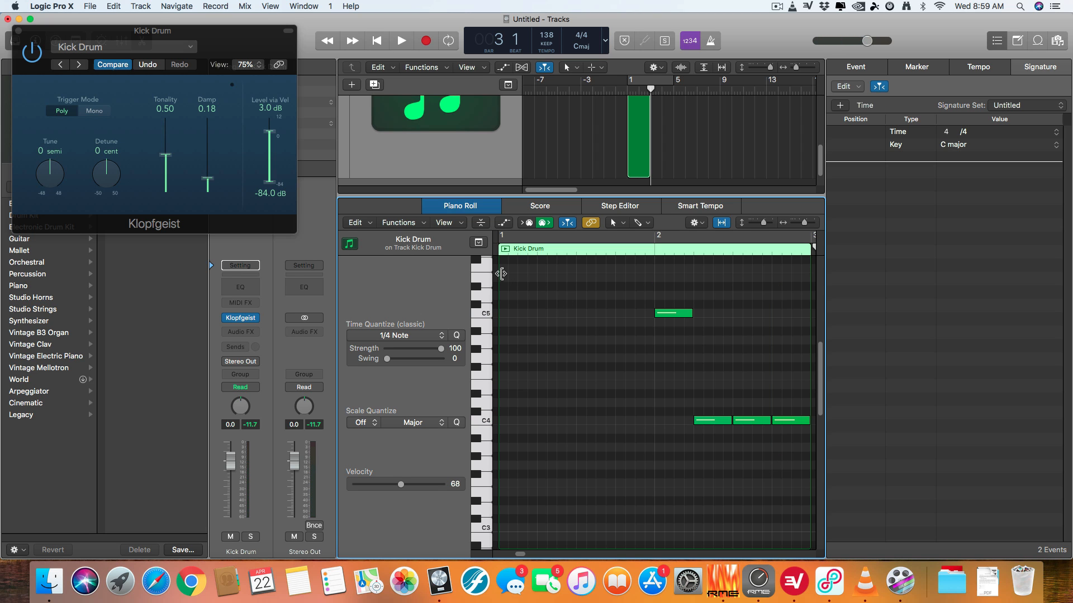
- Trim the start of the Kick Drum region to bar 2 and close the Piano Roll
left_click_drag(501, 276, 661, 306)
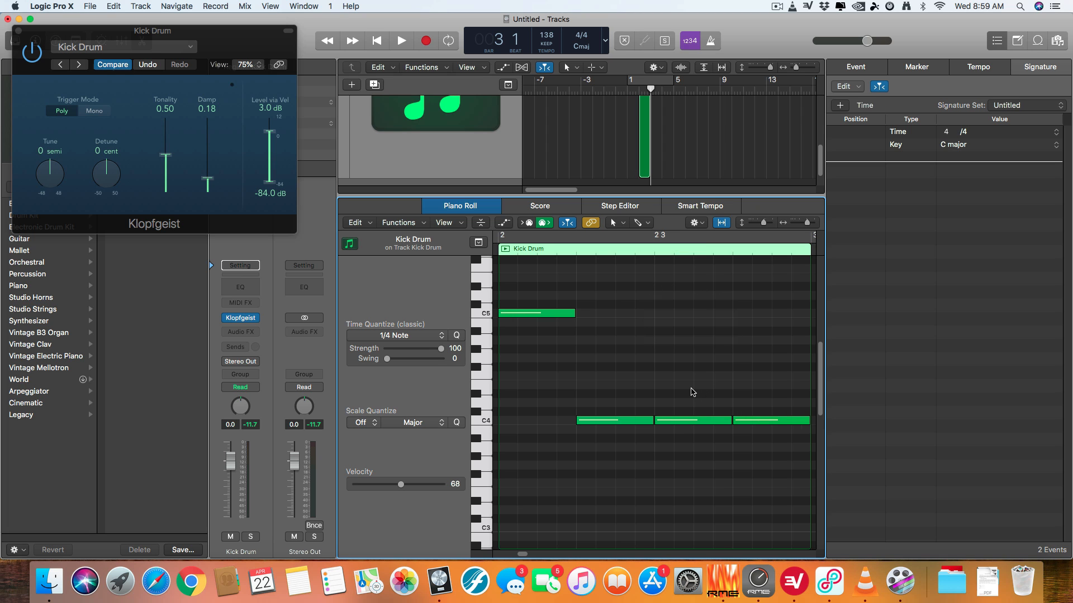
scroll(692, 390, "right", 4)
scroll(692, 391, "left", 5)
scroll(607, 310, "right", 1)
key("e")
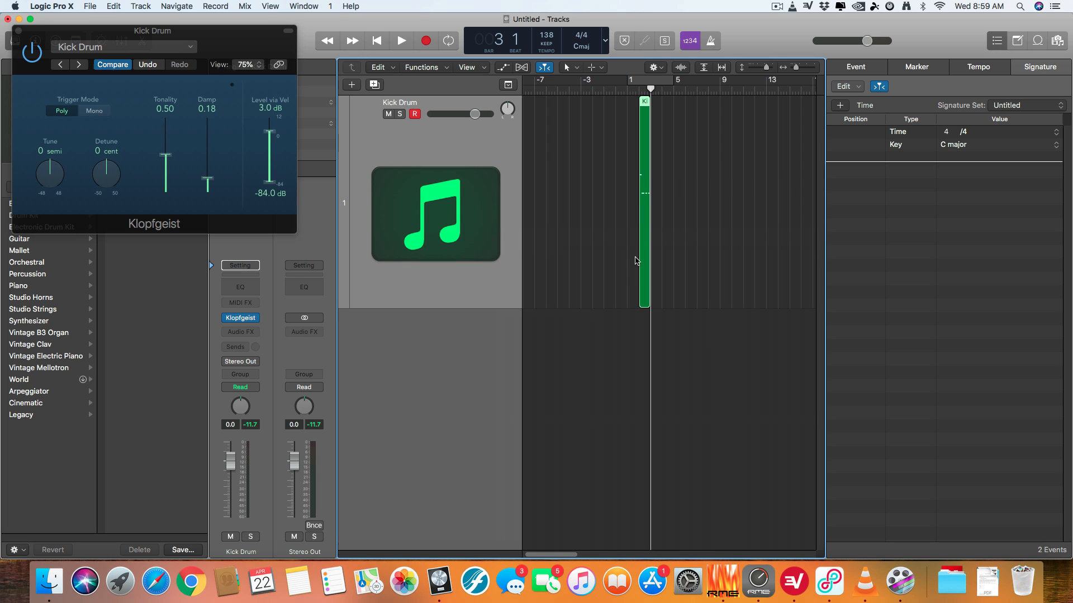
- Move the one-bar Kick Drum region so that it starts at bar 0
scroll(638, 258, "up", 10)
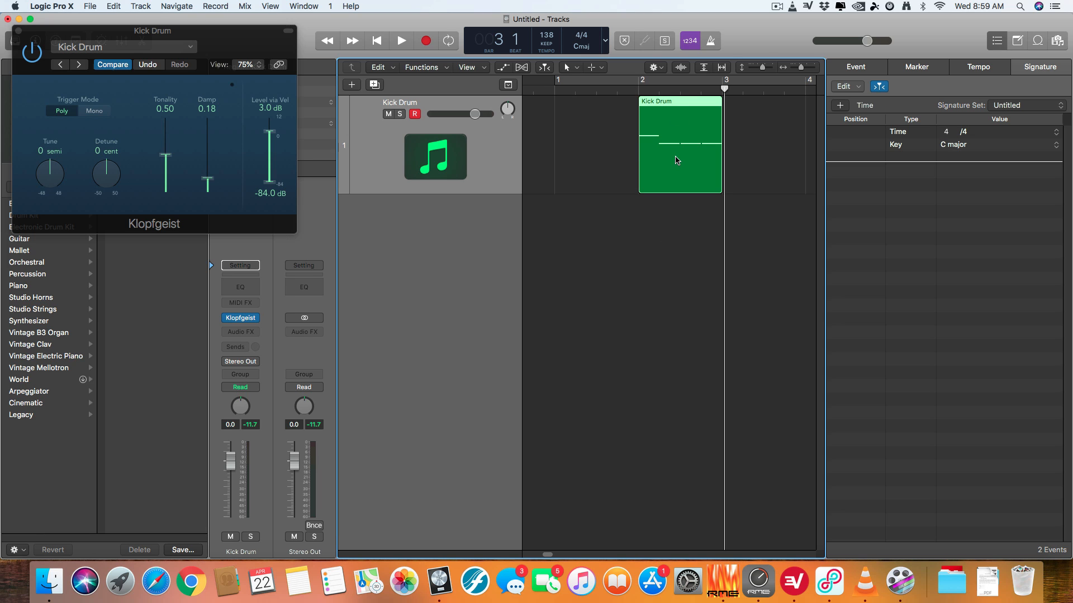
scroll(676, 159, "left", 3)
mouse_move(795, 103)
left_mouse_down()
mouse_move(637, 105)
mouse_move(695, 120)
mouse_move(795, 120)
left_mouse_up()
key("super+Left")
key("super+Left")
key("super+Left")
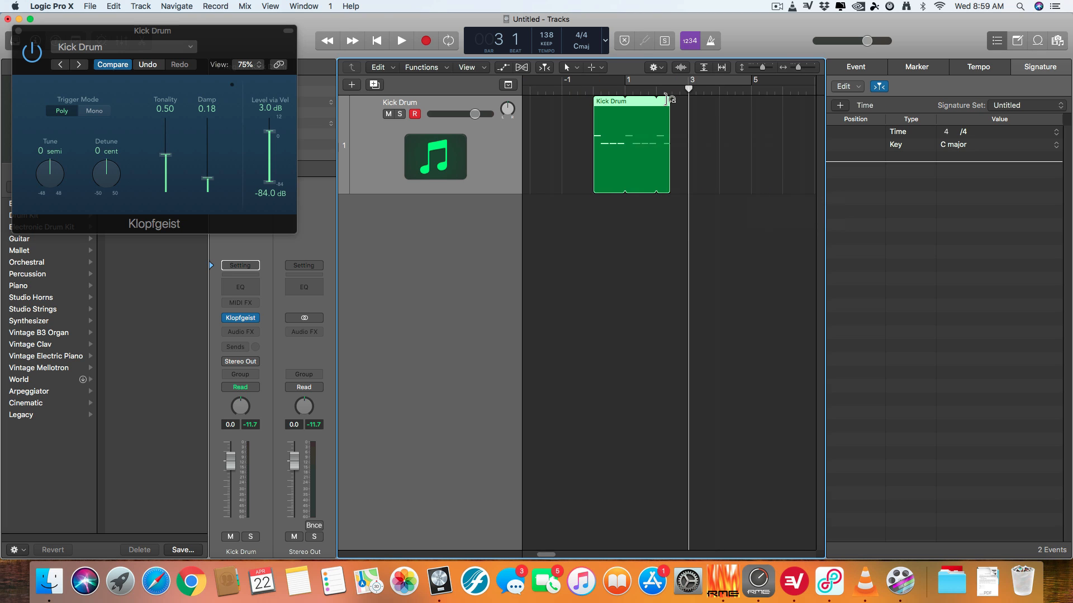
- Loop the Kick Drum region out to about bar 11
left_click_drag(667, 101, 811, 115)
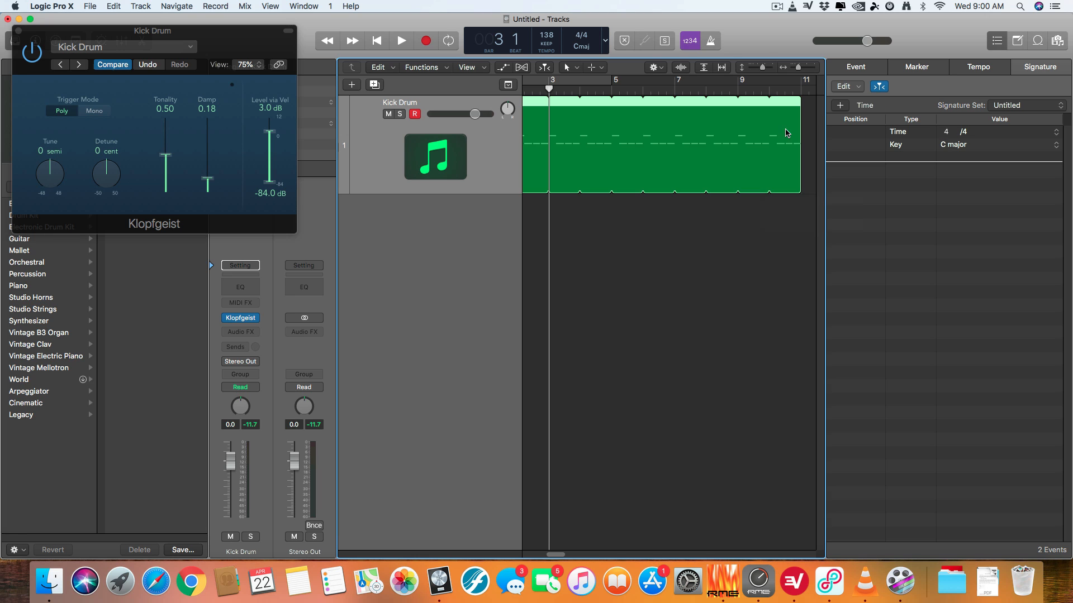
key("super+Left")
key("super+Left")
key("super+Left")
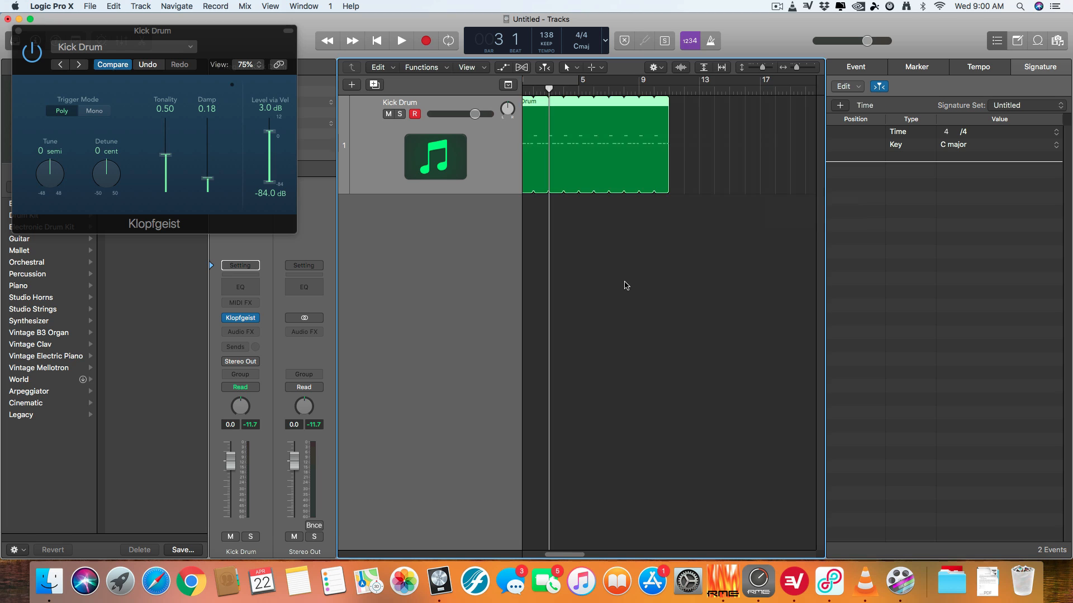
- Place the playhead at bar 2 and change the time signature there to 3/4
scroll(626, 283, "left", 5)
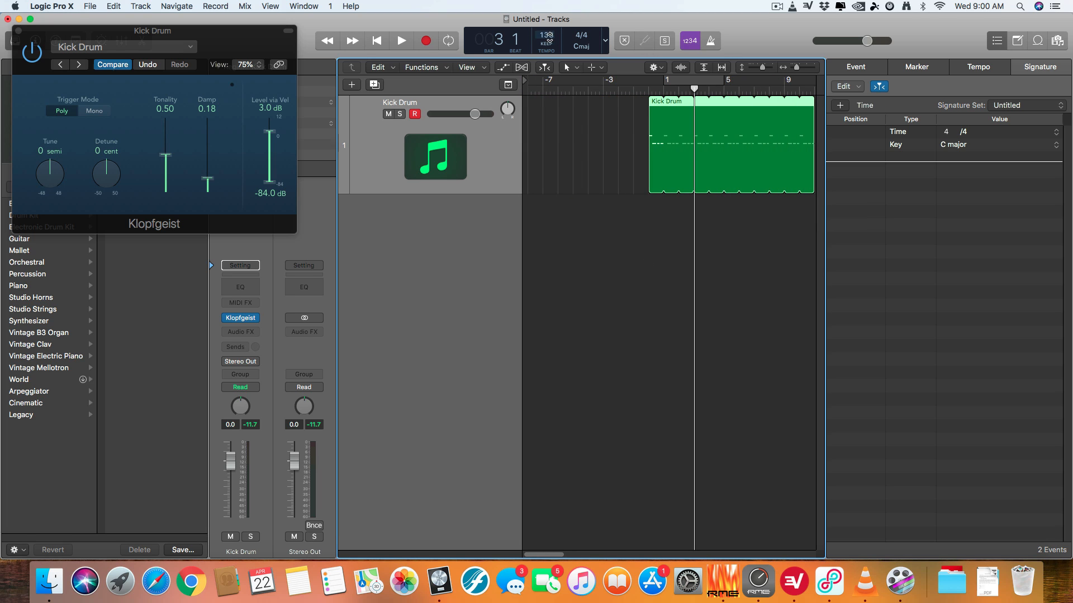
left_click(663, 90)
key("super+Right")
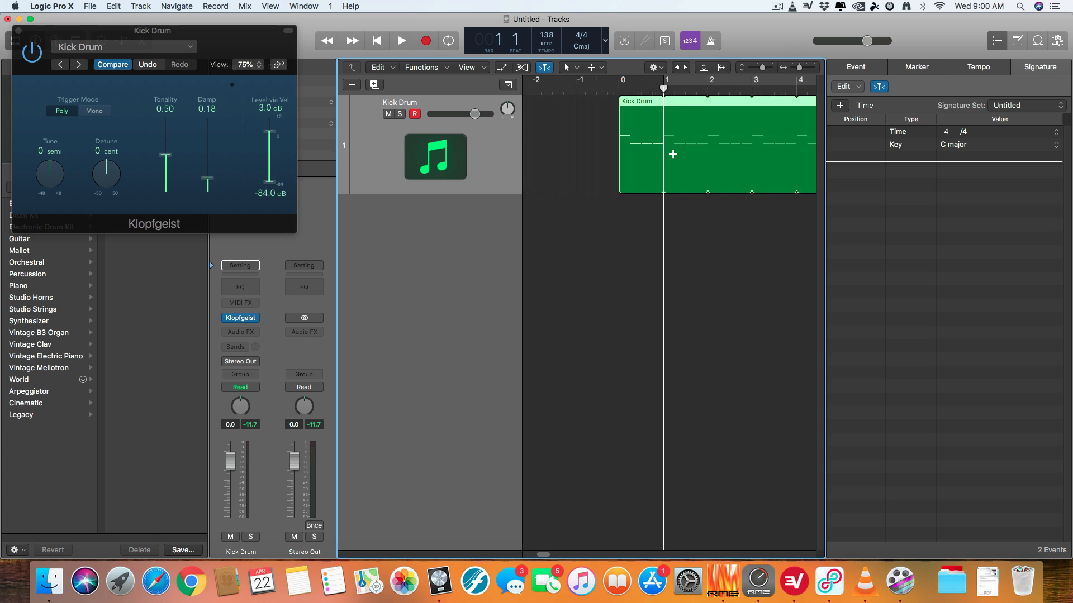
left_click(735, 90)
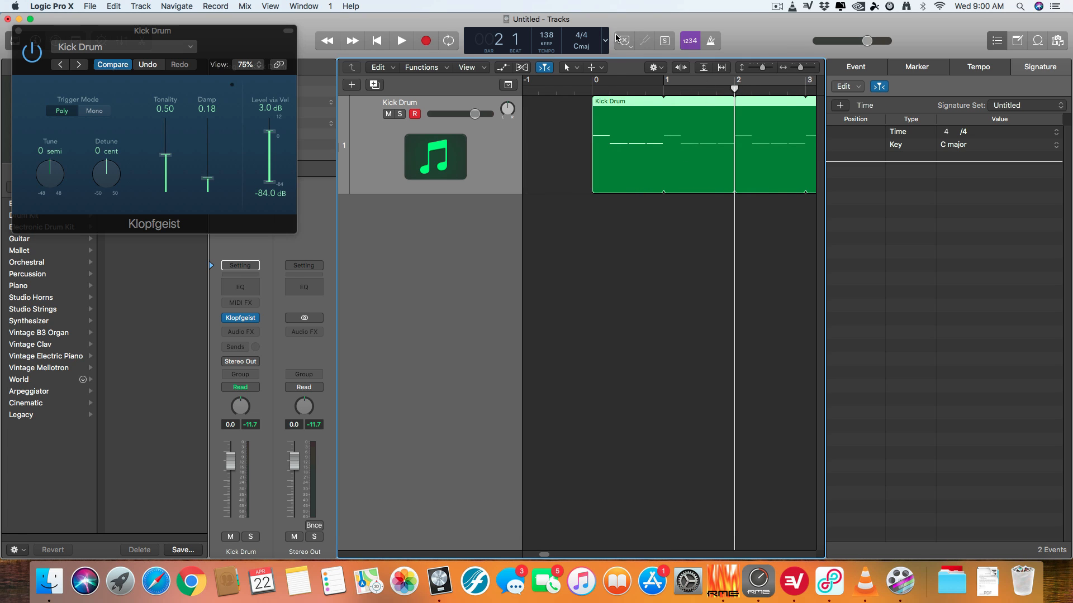
left_click(581, 38)
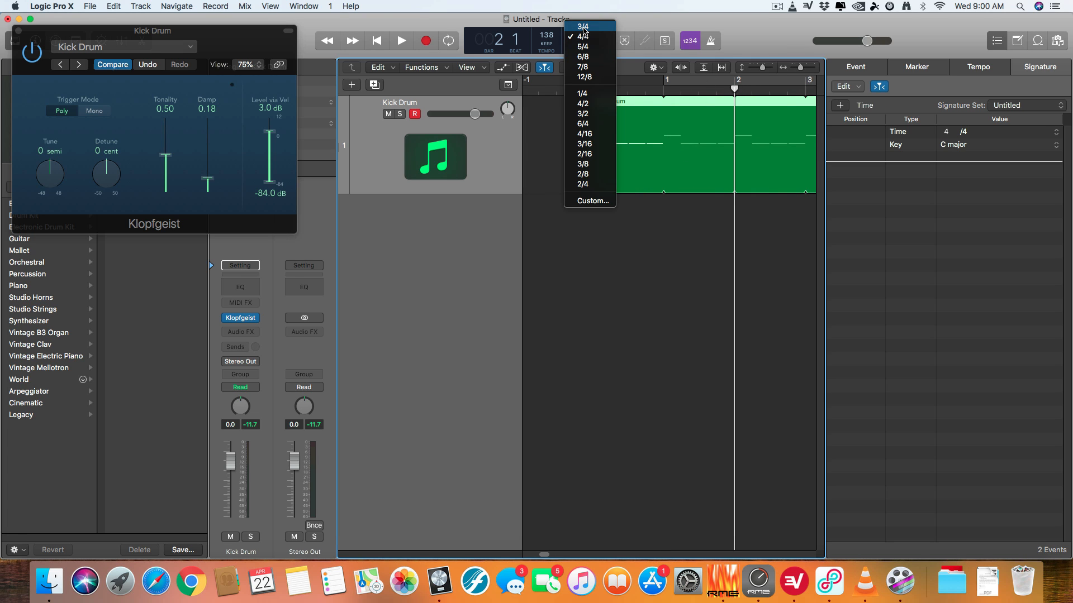
left_click(582, 26)
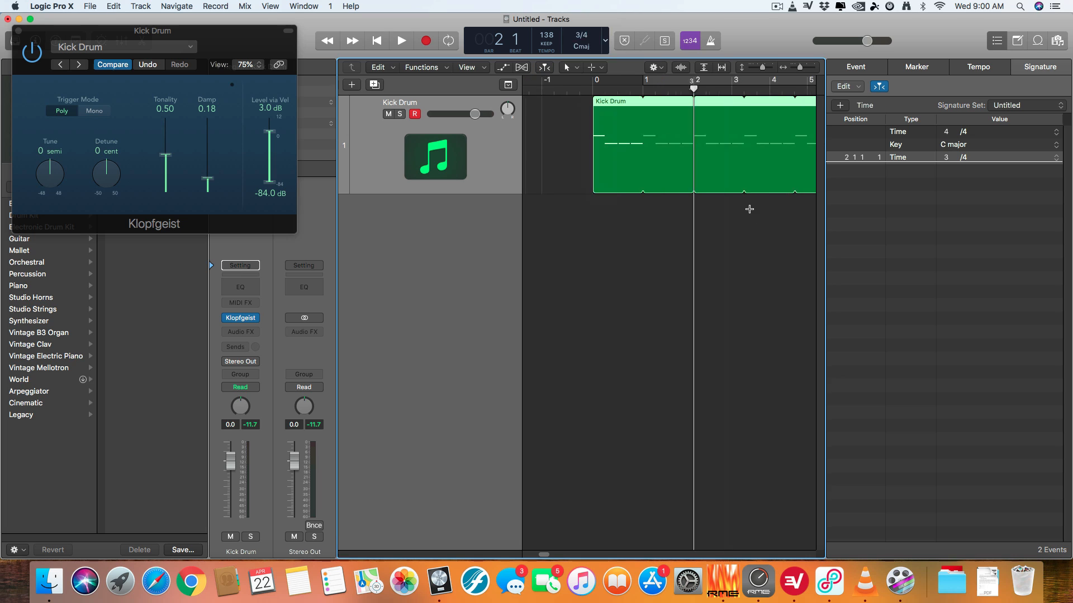
- Place the playhead at bar 3 and change the time signature there to 5/4
left_click(701, 89)
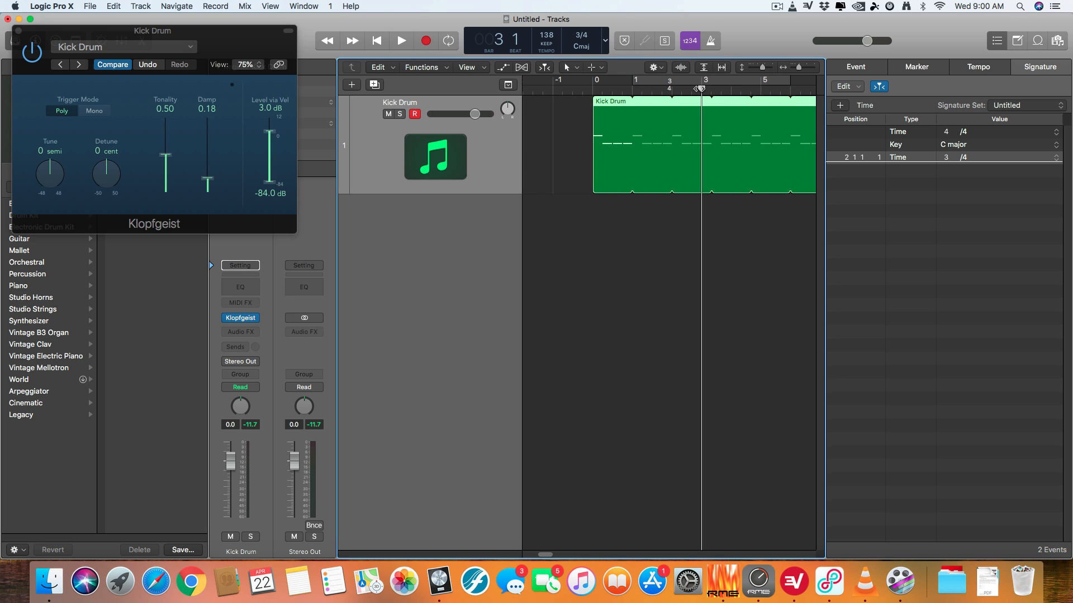
left_click_drag(700, 89, 729, 89)
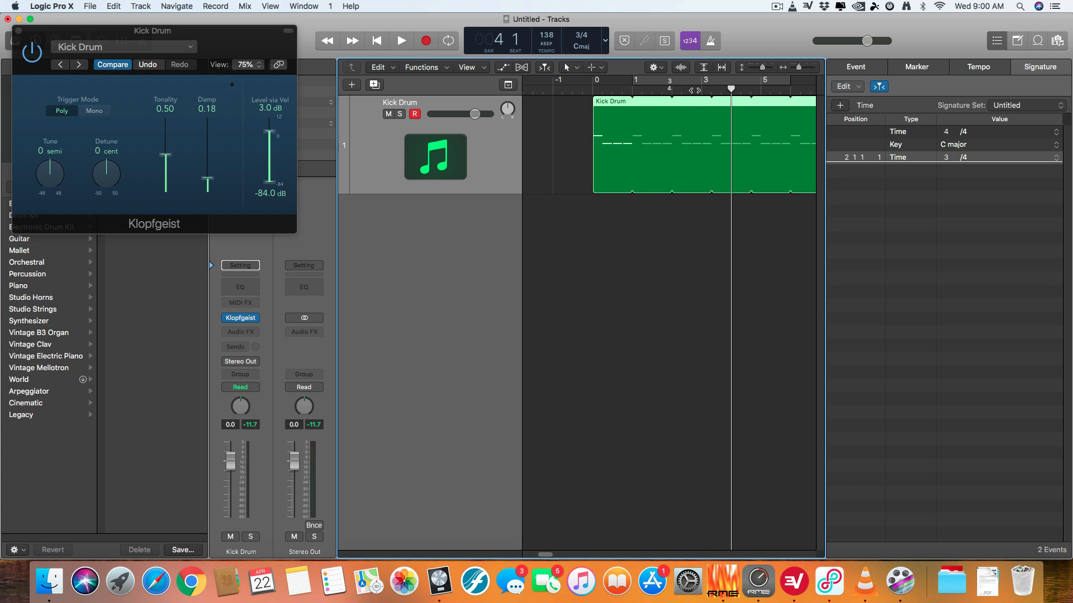
left_click(702, 88)
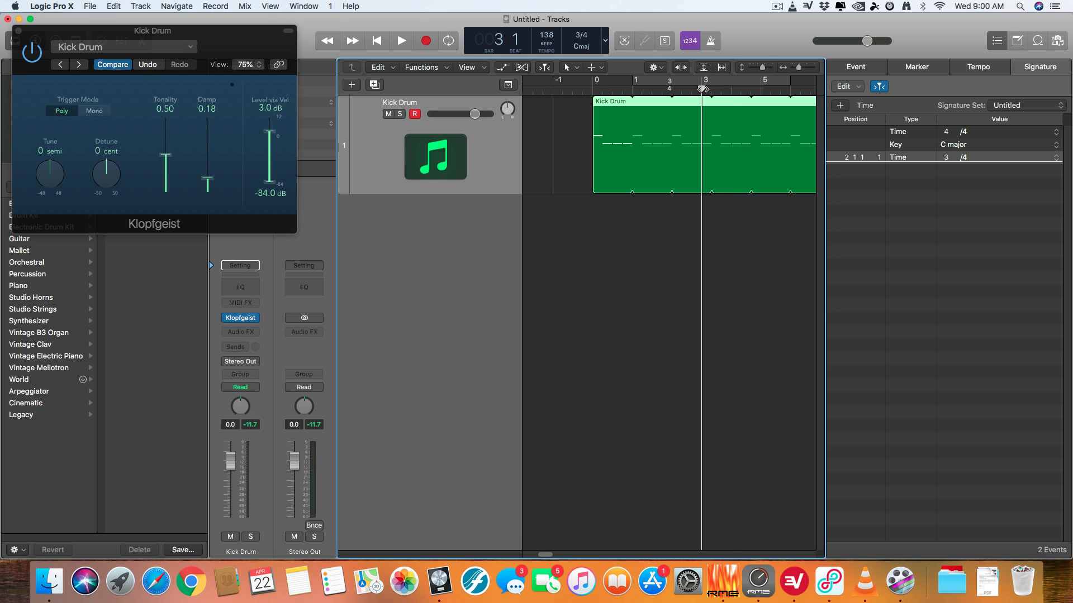
left_click(581, 41)
left_click(582, 57)
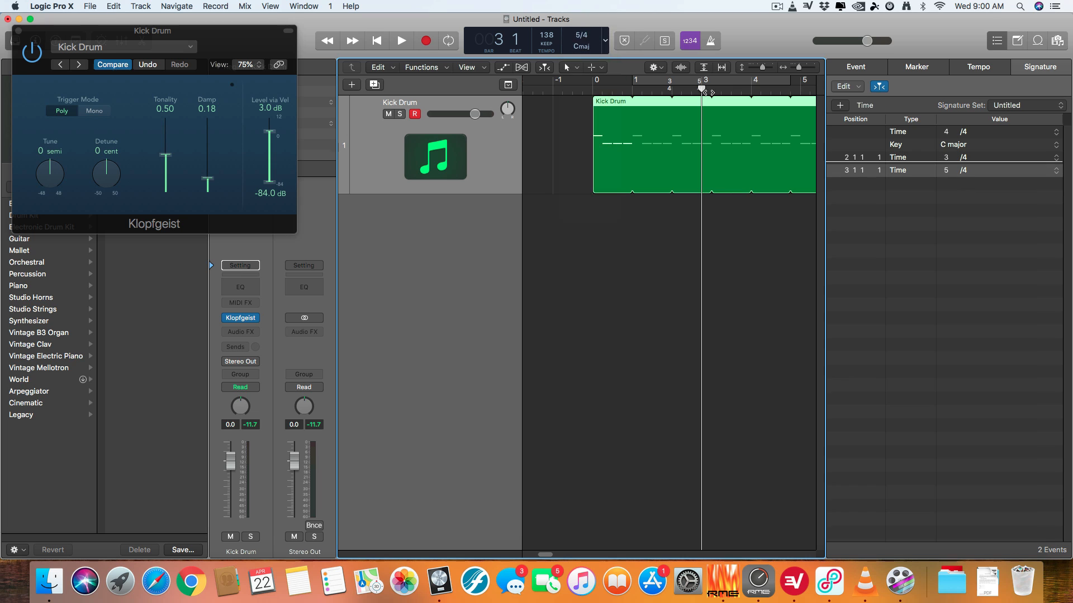
- Place the playhead at bar 4 and change the time signature there to 4/4
left_click(752, 89)
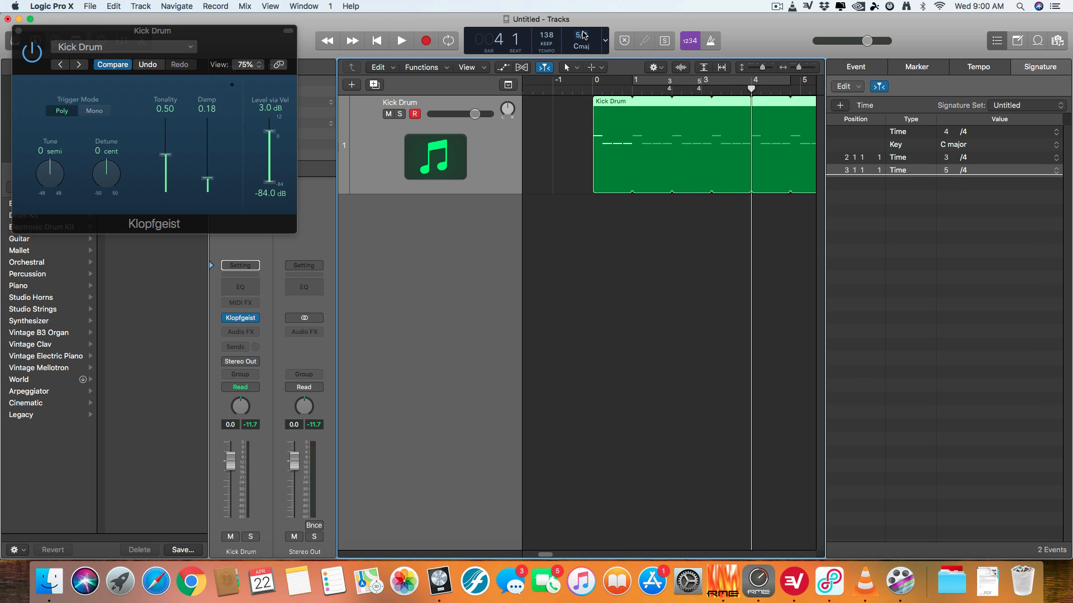
left_click(581, 41)
left_click(582, 27)
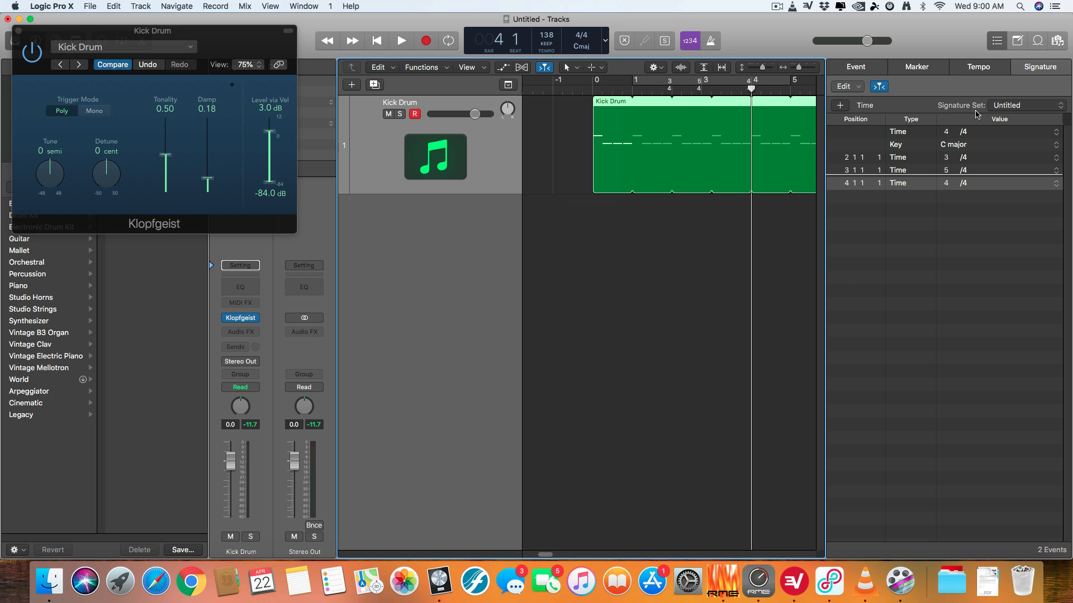
left_click(849, 186)
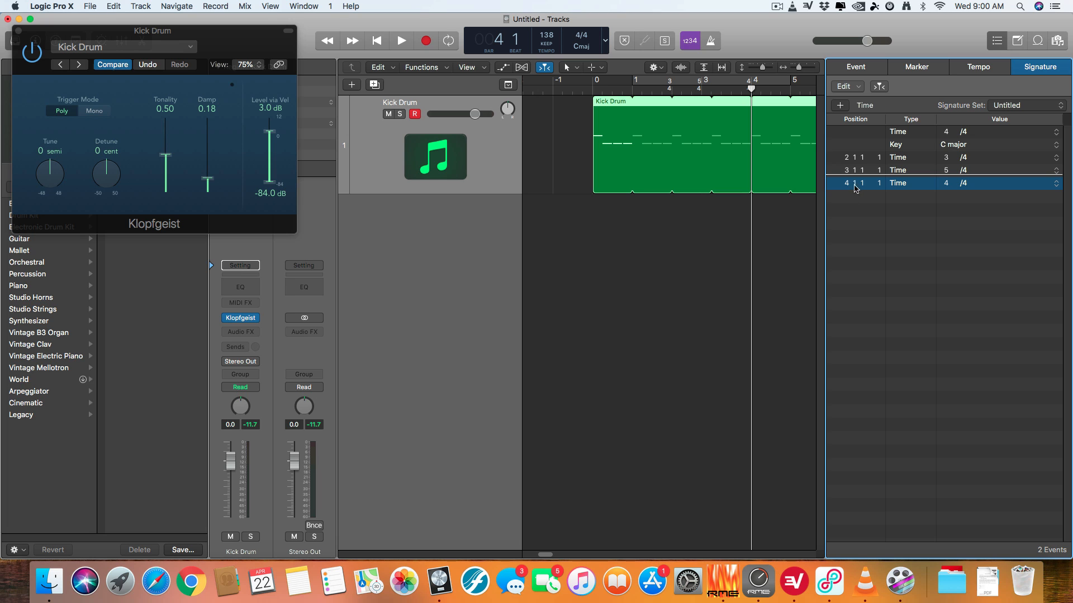
left_click(960, 186)
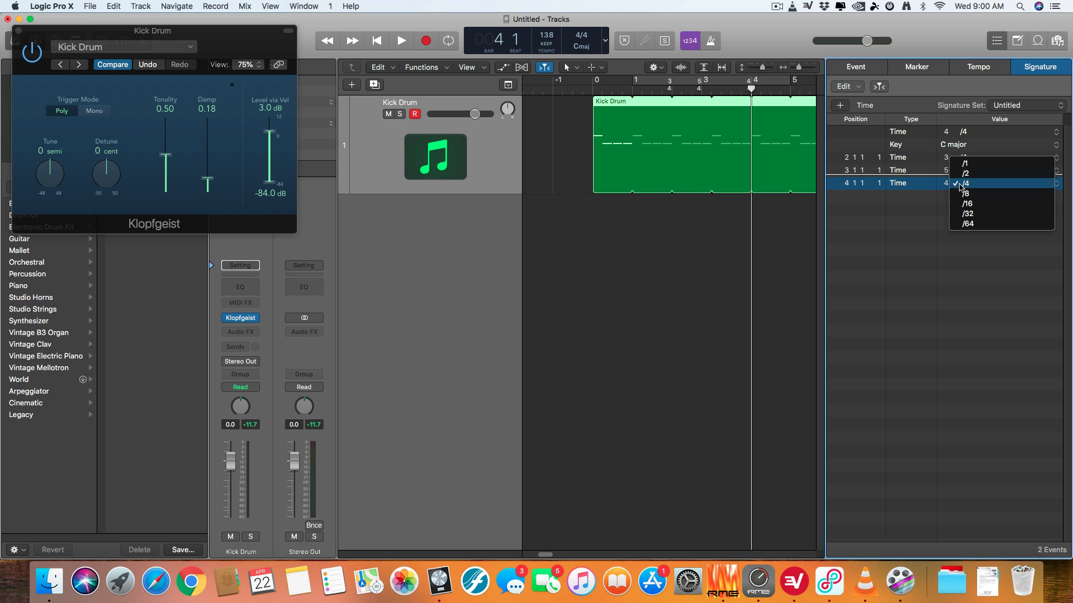
left_click(961, 184)
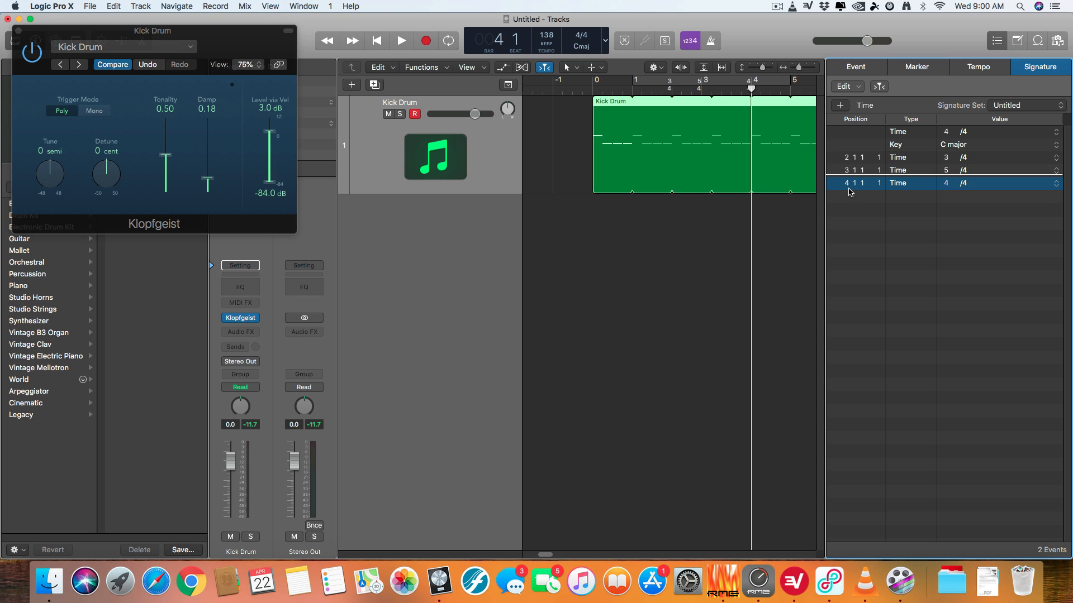
left_click(859, 169)
left_click(858, 161)
left_click(859, 171)
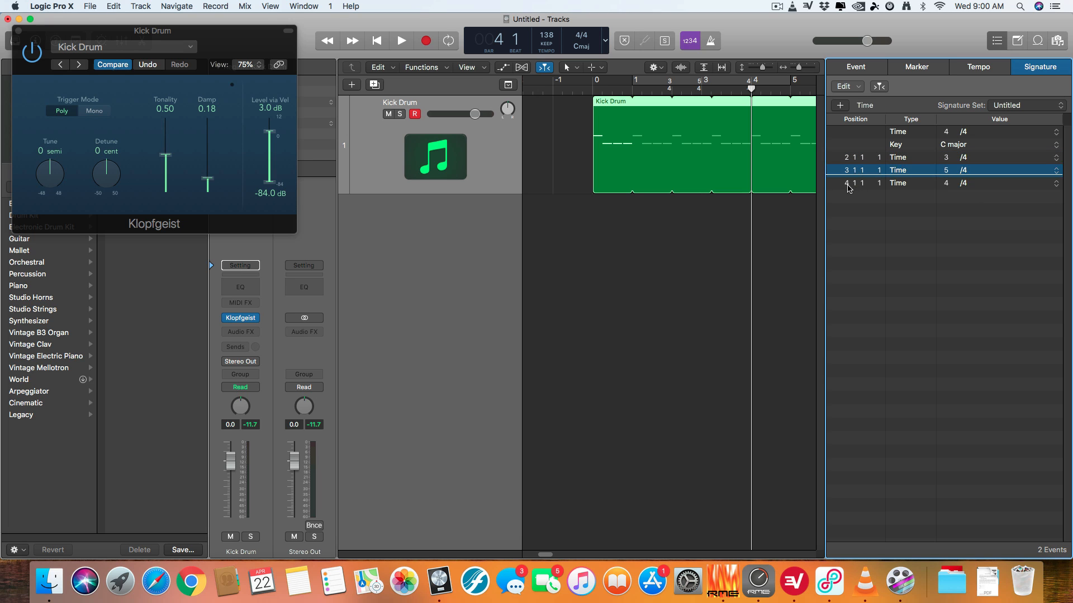
- Move the last 4/4 time signature event off its bar and set its position back to bar 4
left_click(848, 185)
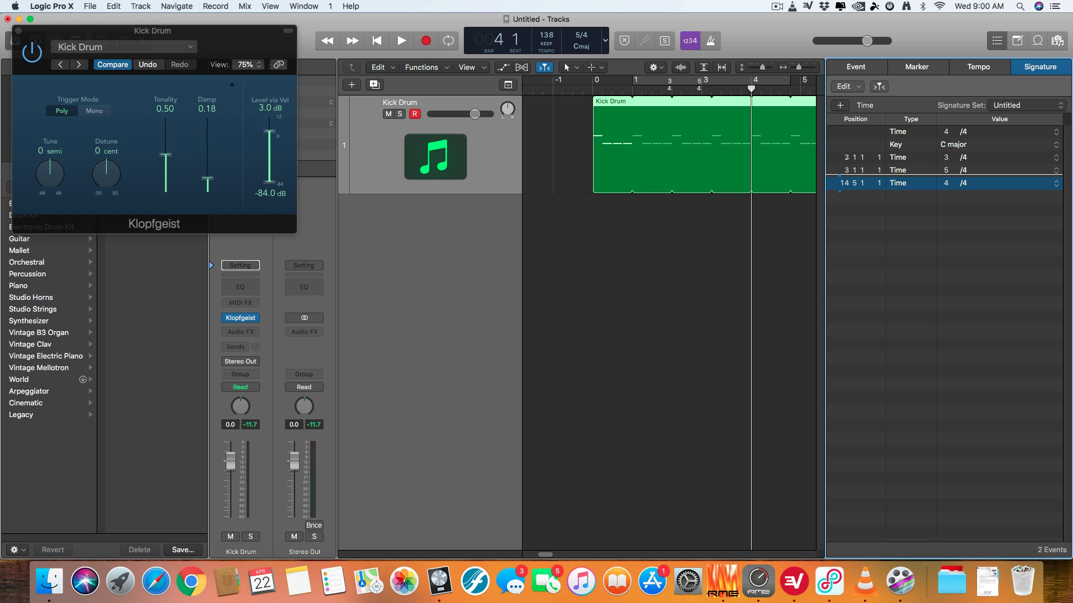
double_click(847, 186)
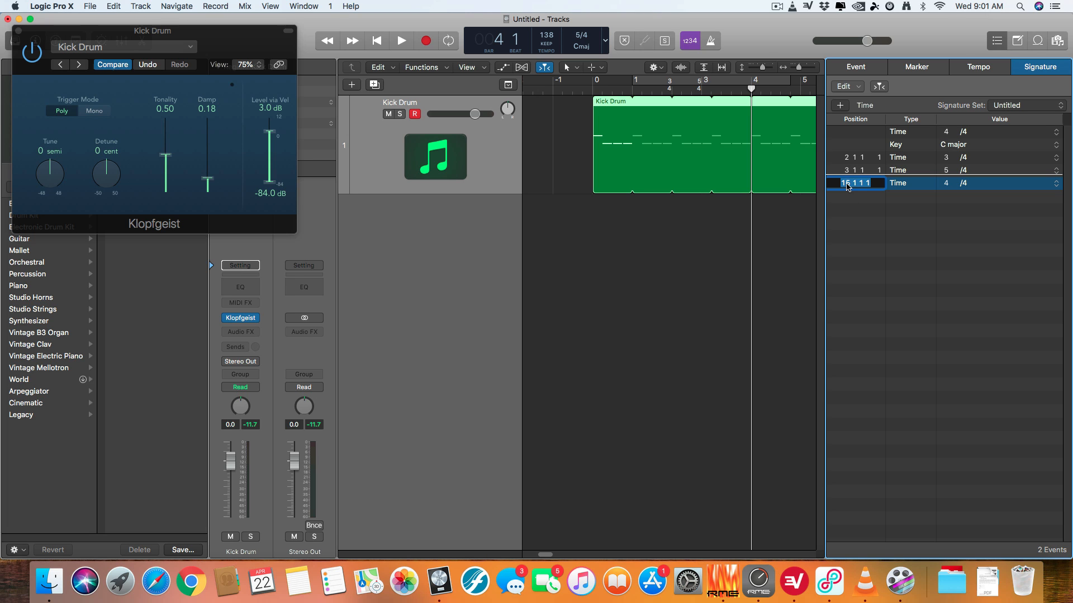
type("4")
key("Return")
- Close and reopen the list editors and display the tempo list
scroll(704, 239, "right", 5)
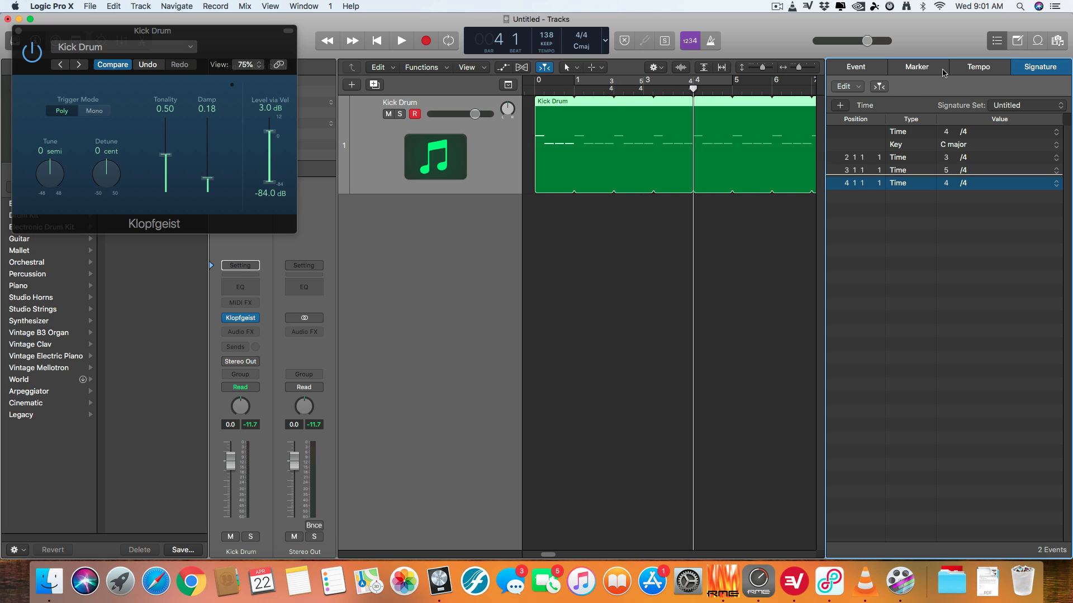
left_click(997, 41)
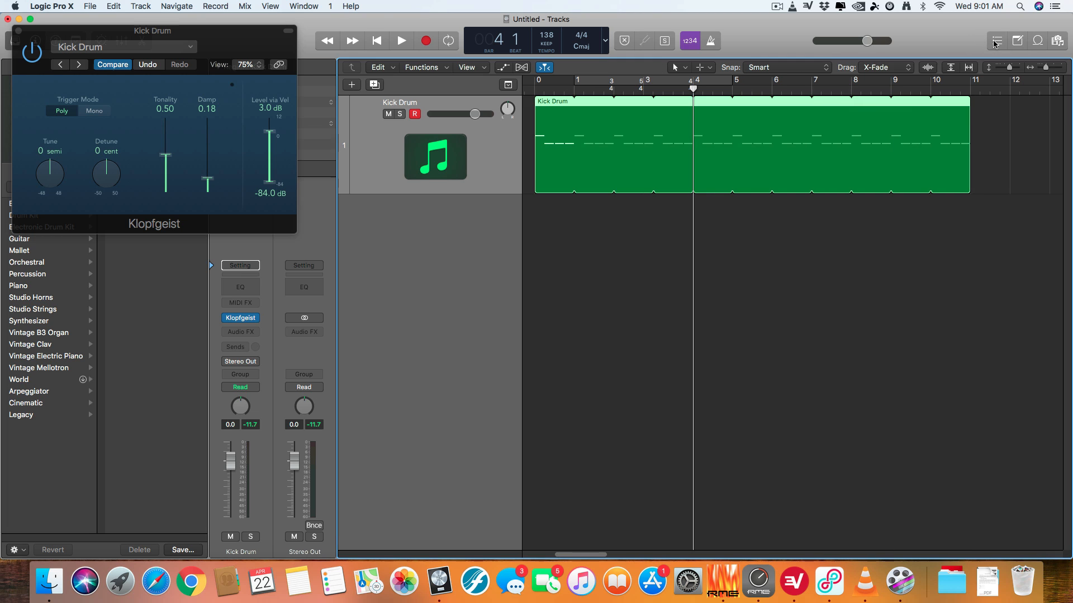
left_click(996, 42)
left_click(996, 41)
left_click(996, 41)
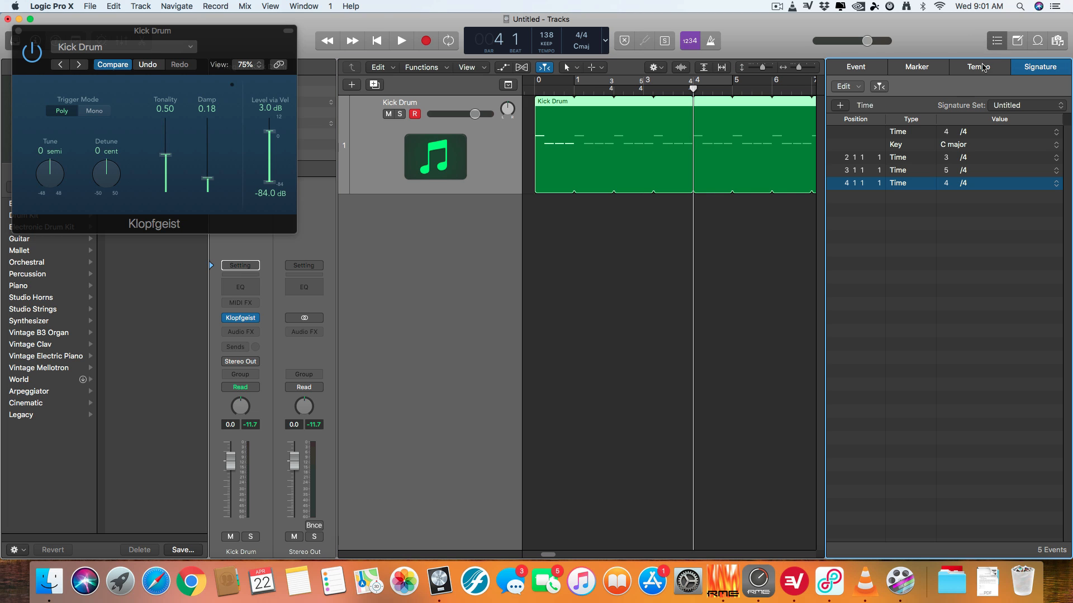
left_click(980, 67)
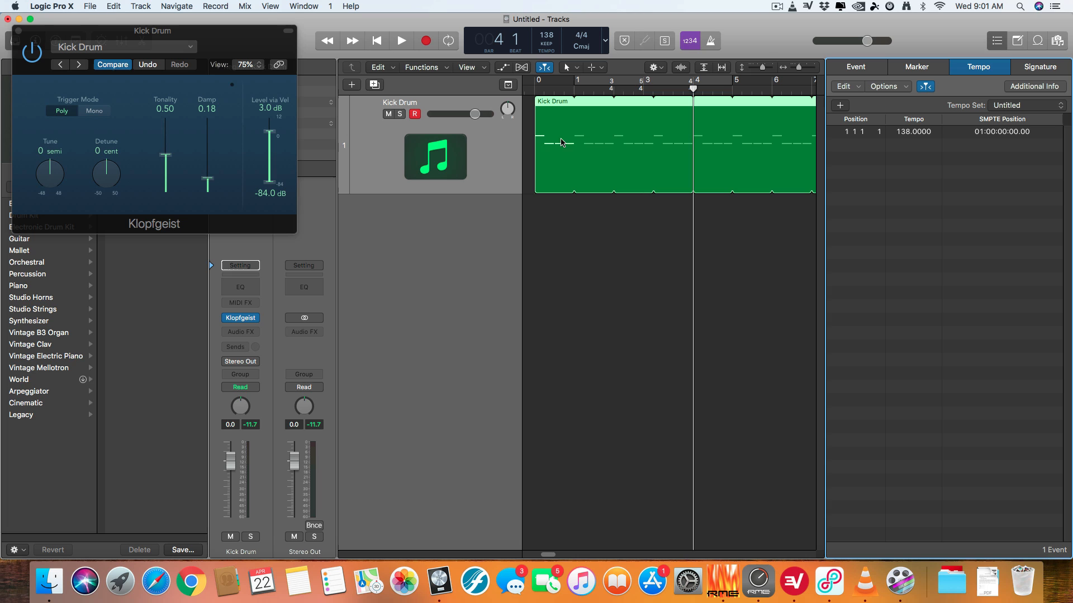
- Place the playhead at bar 2 and add a tempo change to 150 there
left_click(614, 88)
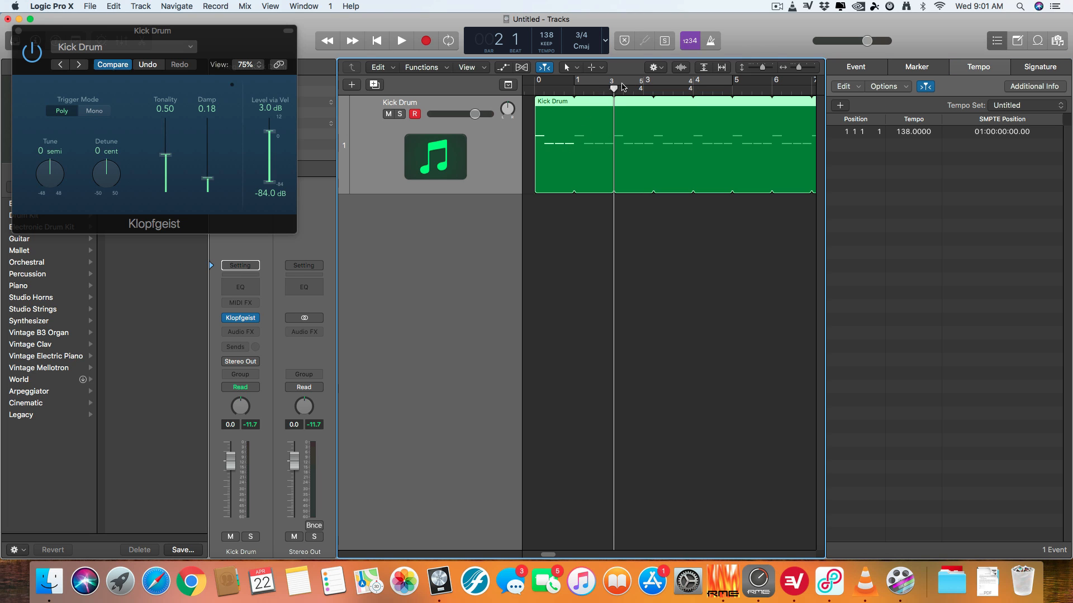
left_click(840, 105)
left_click(908, 147)
left_click(905, 146)
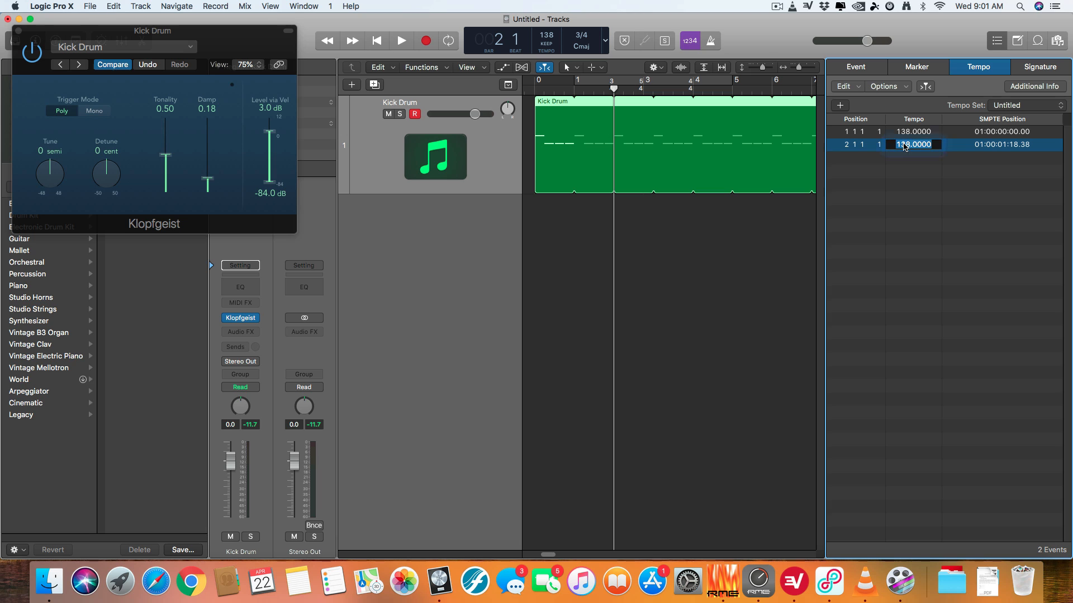
key("Return")
- Place the playhead at bar 3 beat 3 and add a tempo change to 168 there
left_click(644, 88)
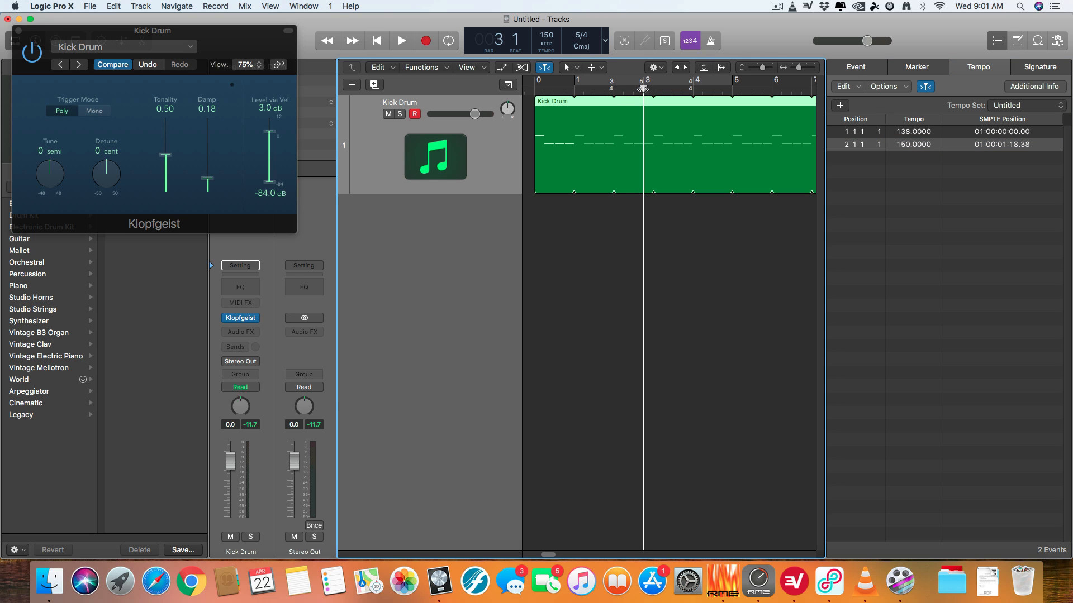
left_click(662, 90)
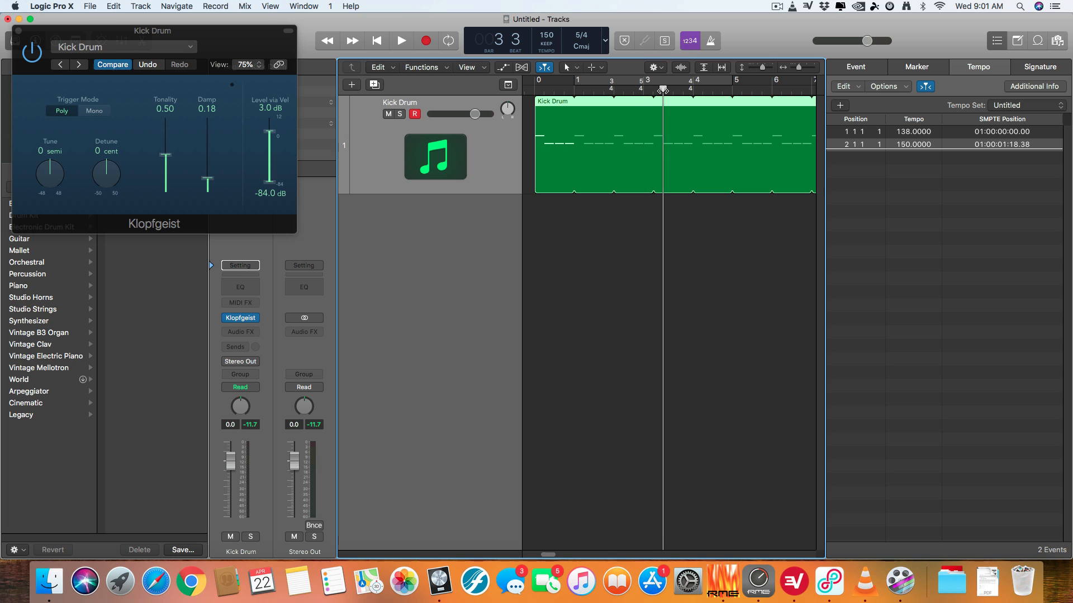
left_click_drag(663, 89, 668, 89)
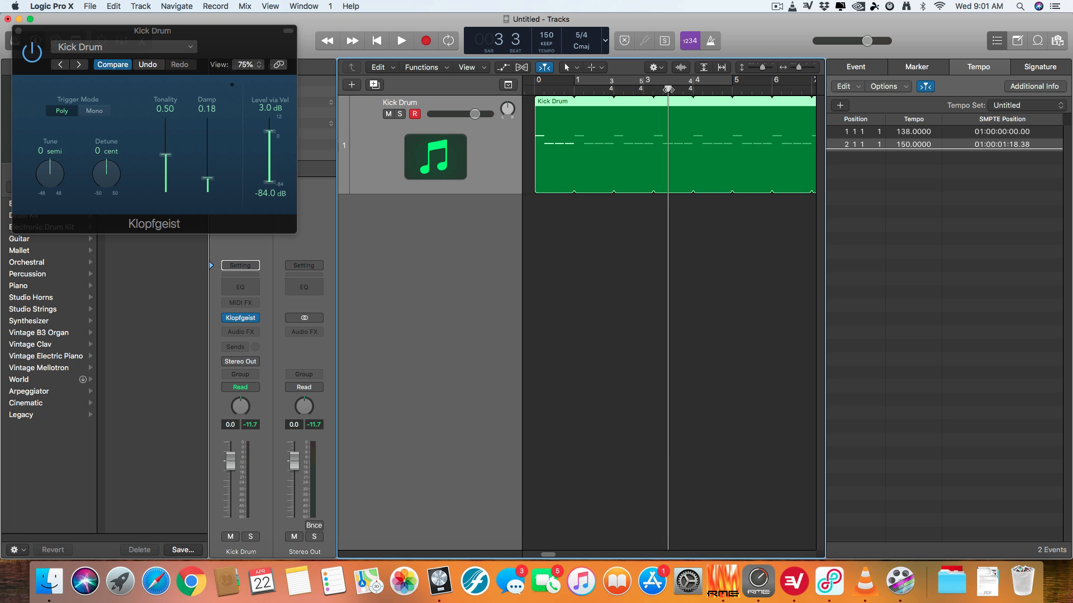
left_click(840, 105)
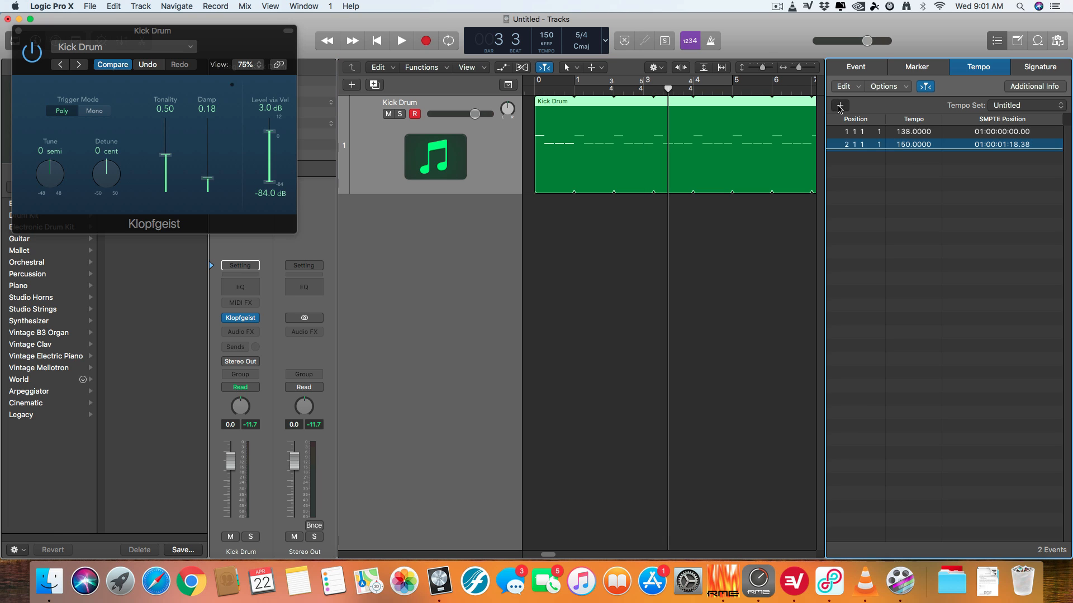
double_click(904, 158)
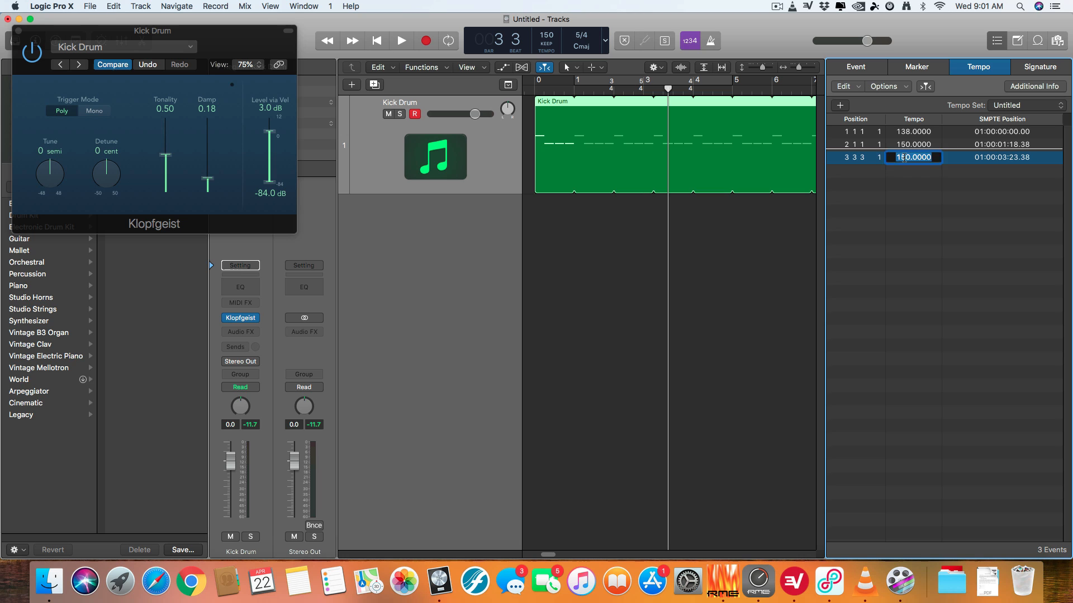
type("168")
key("Return")
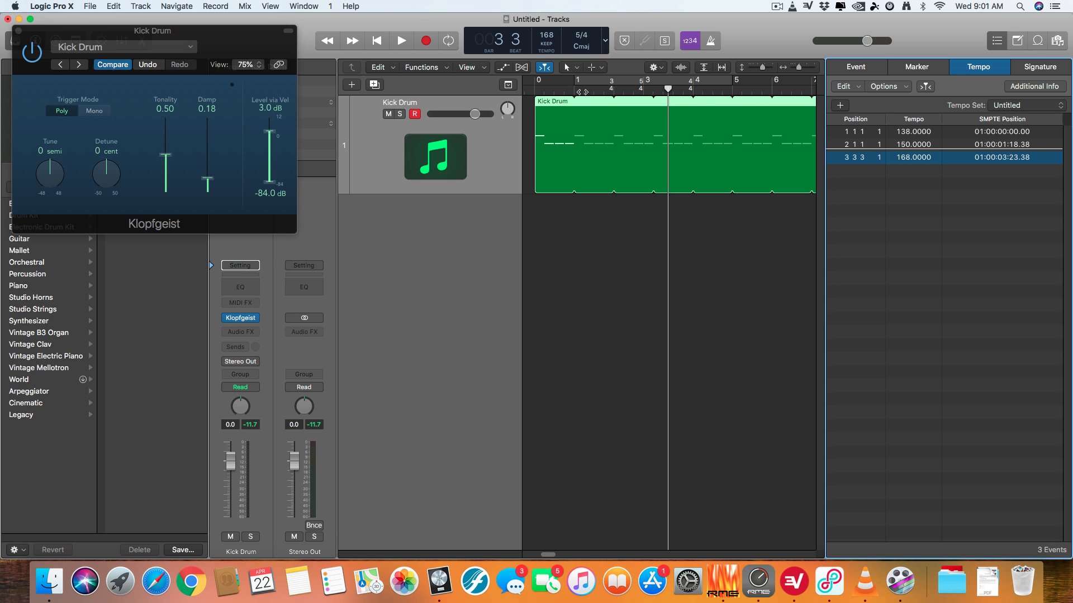
- Play the click track from bar 0 through the tempo changes into bar 5 and stop playback
left_click(534, 90)
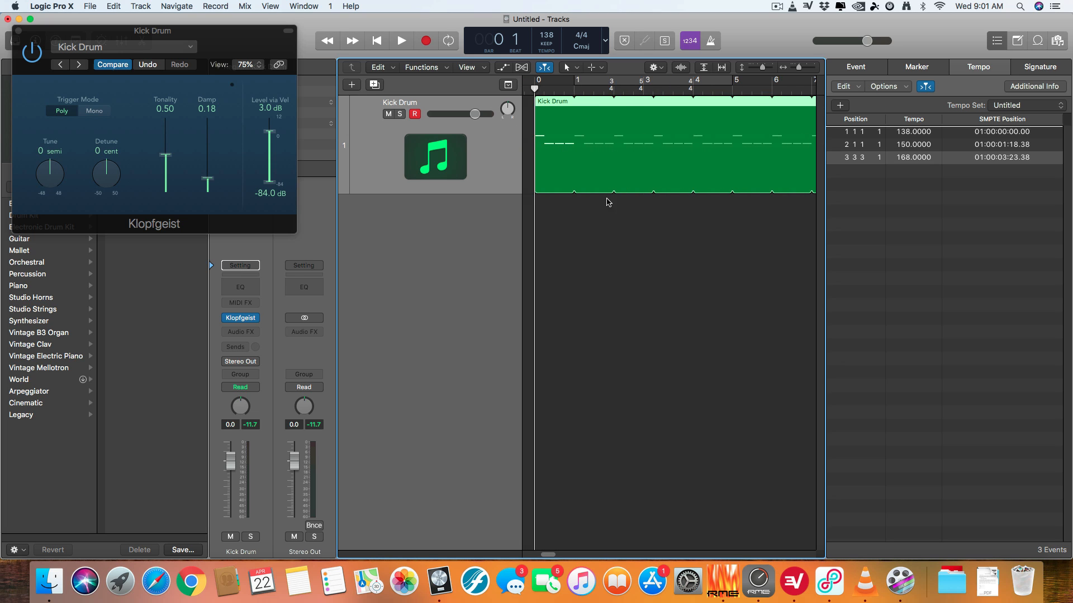
key("space")
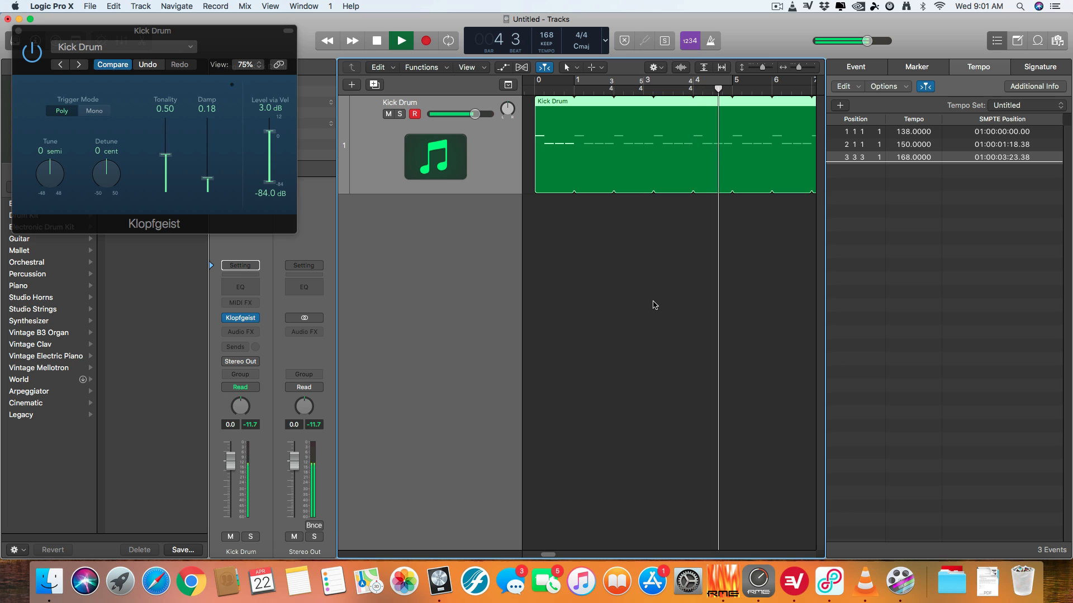
key("space")
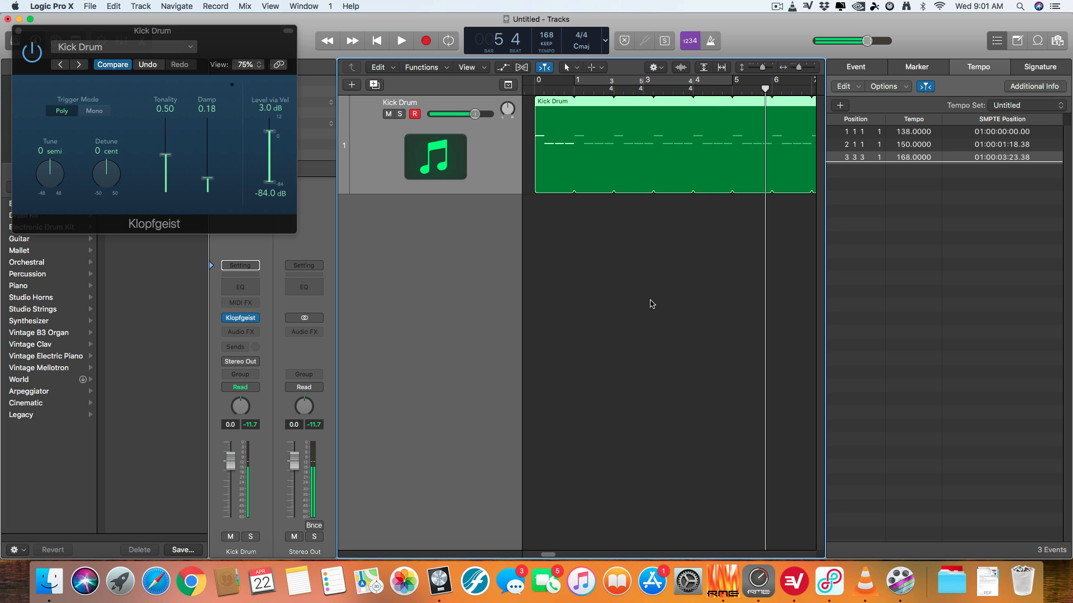
- Shorten the looped Kick Drum region to two repetitions, ending at bar 2
scroll(640, 281, "up", 4)
scroll(661, 325, "down", 3)
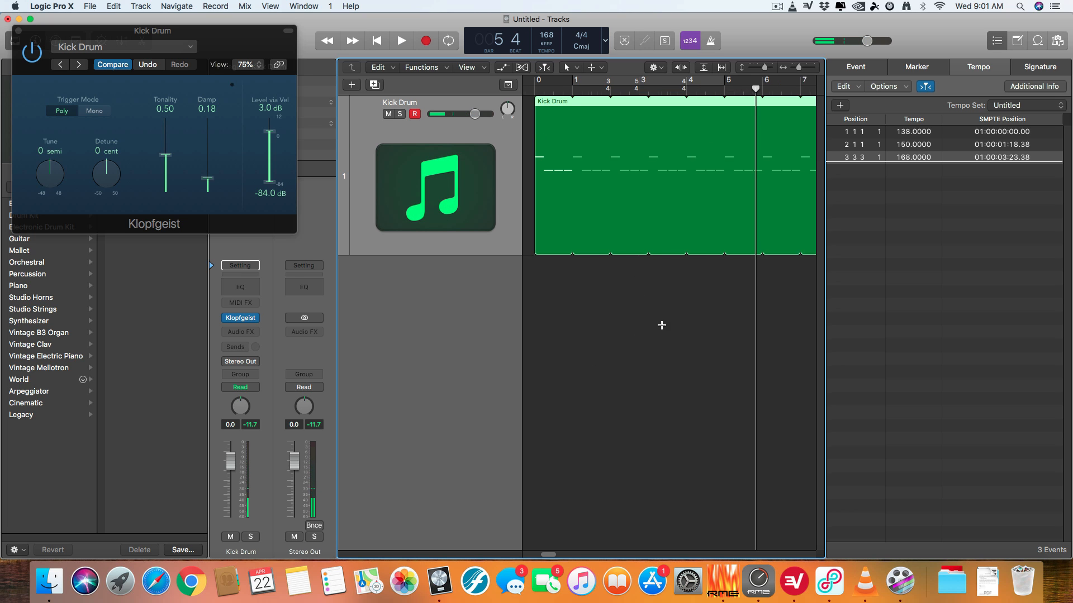
scroll(661, 325, "down", 2)
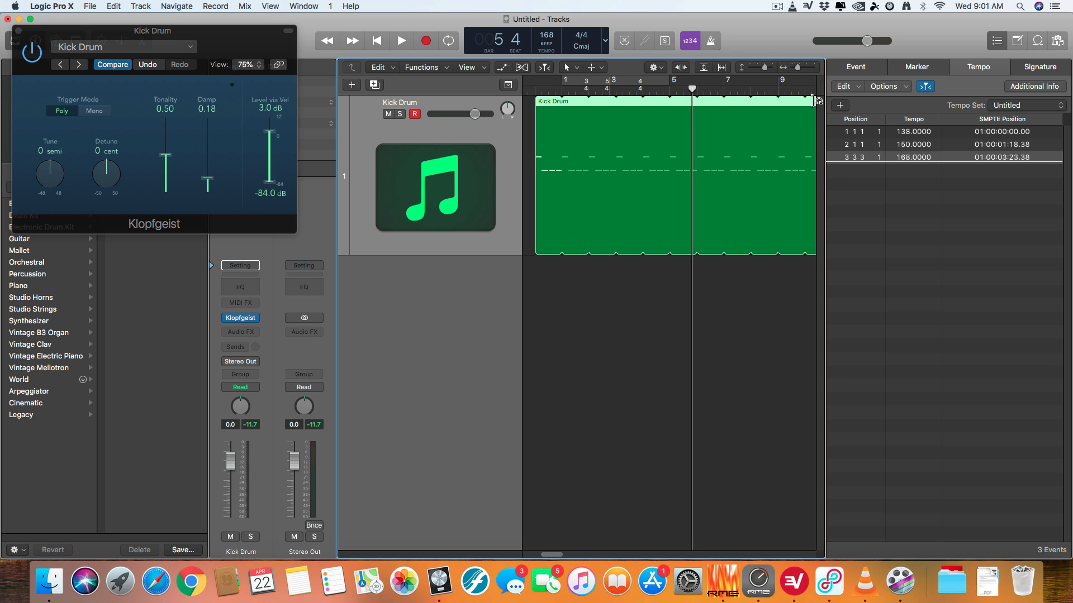
left_click_drag(817, 103, 572, 180)
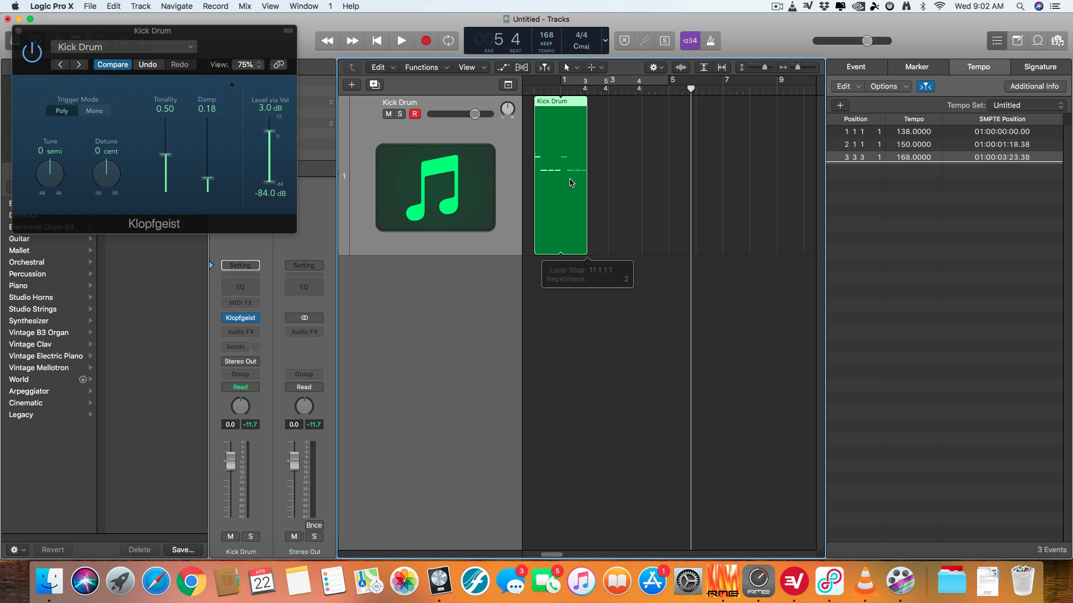
- Paste a copy of the Kick Drum region at bar 2 and shorten it to a single repetition
left_click(545, 106)
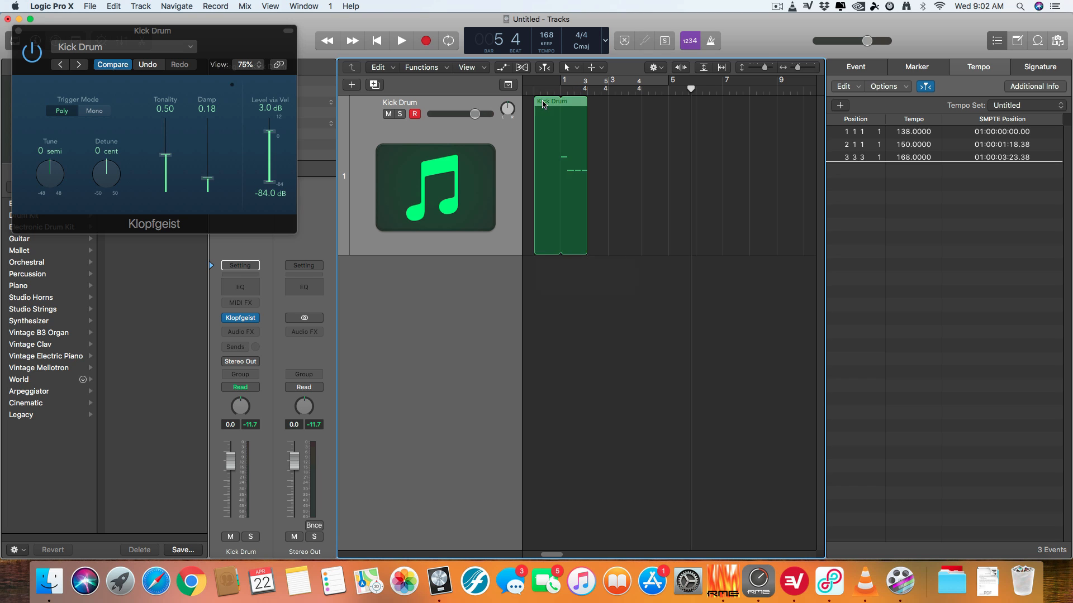
left_click(587, 90)
key("super+v")
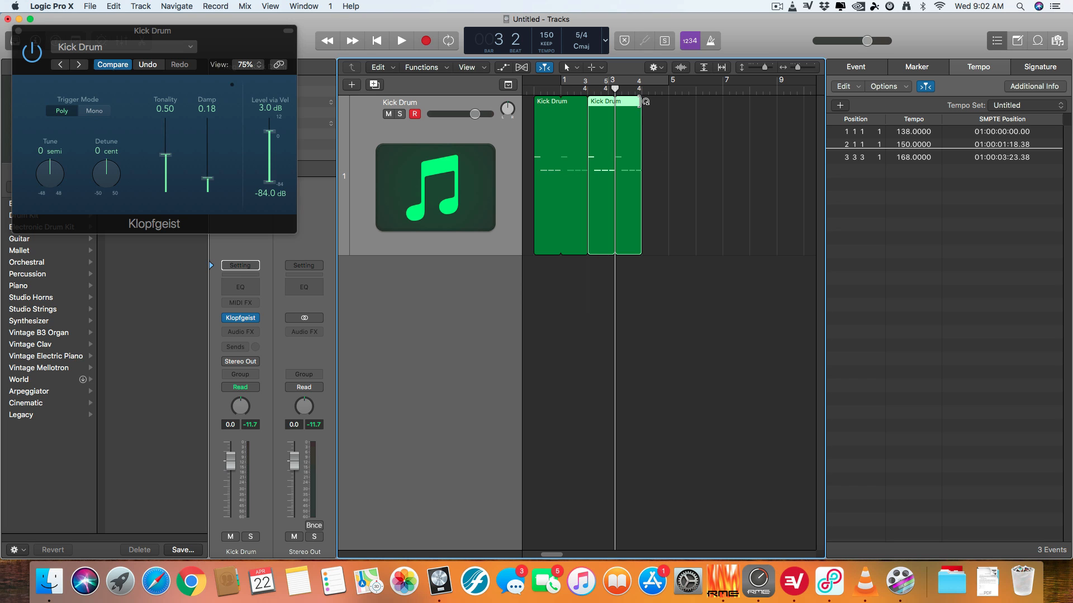
left_click_drag(641, 121, 611, 121)
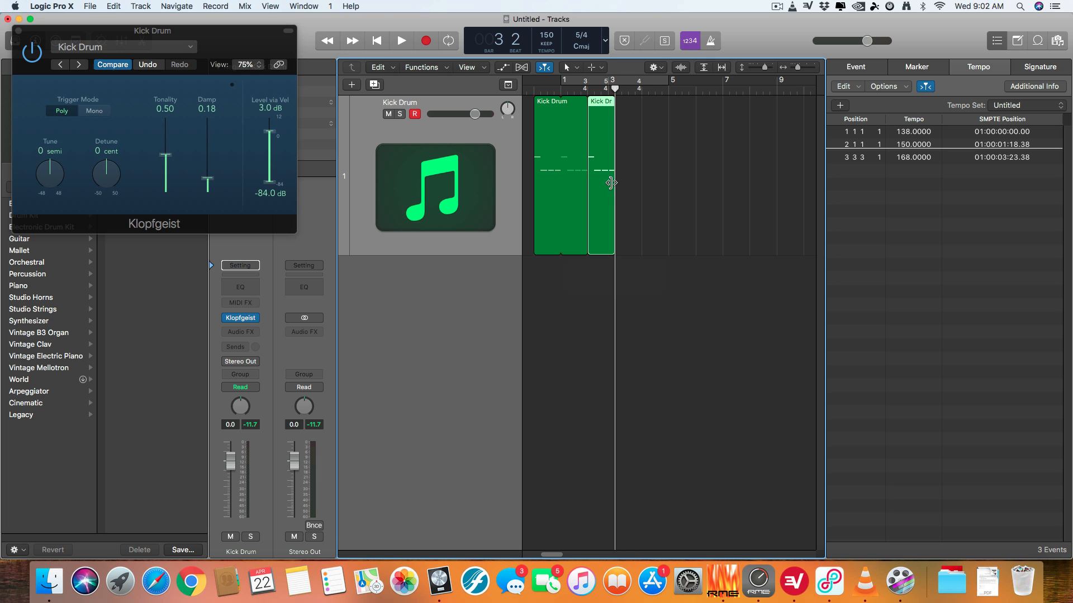
- Open the copied region in the Piano Roll and delete its last C4 note to leave three beats for bar 2
double_click(599, 162)
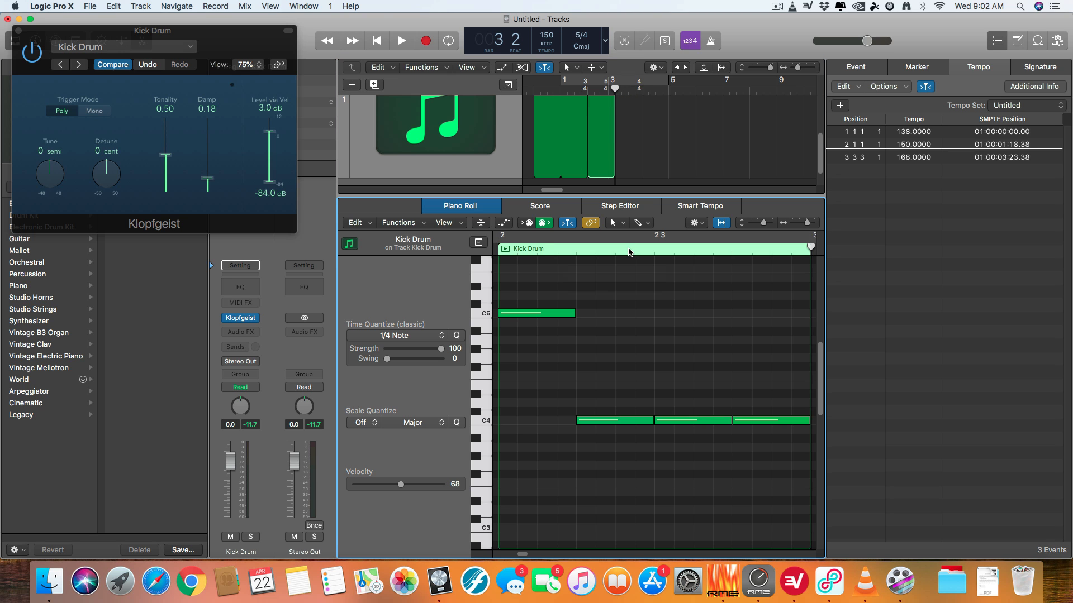
key("super+Left")
key("super+Left")
key("super+Left")
scroll(771, 419, "right", 8)
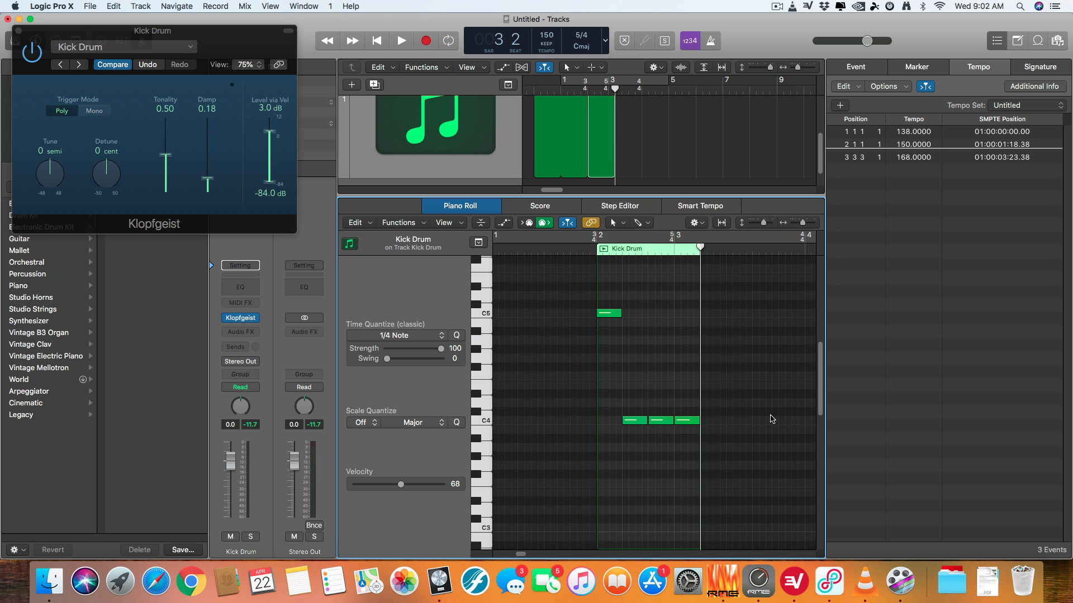
scroll(527, 402, "left", 5)
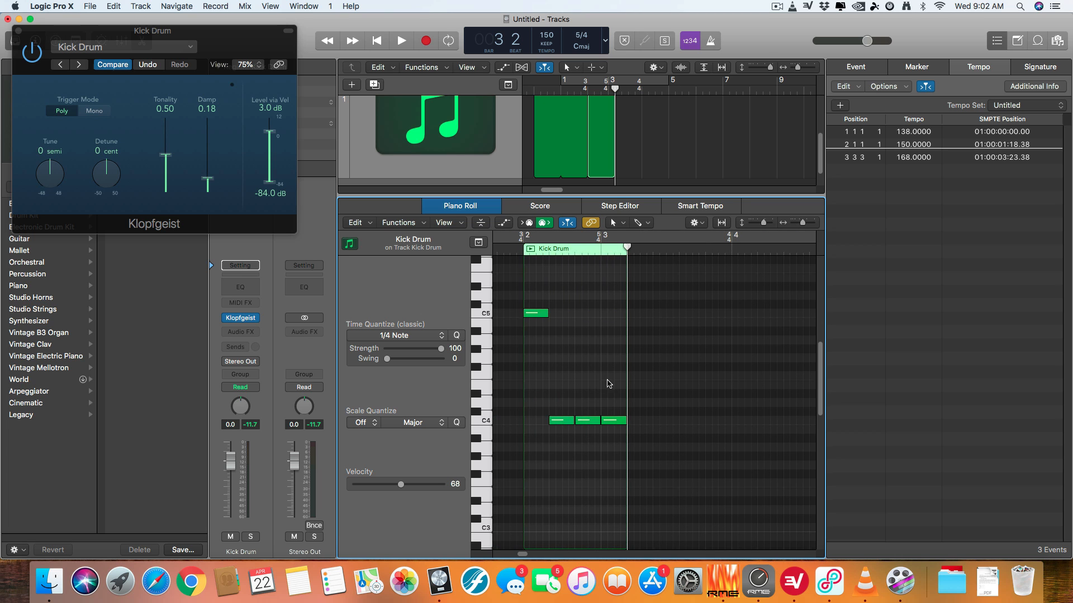
left_click_drag(608, 381, 617, 441)
key("Delete")
- Copy bar 2's three notes to bar 3, and duplicate the two pasted C4 notes to fill the 5/4 bar
left_click_drag(540, 288, 591, 444)
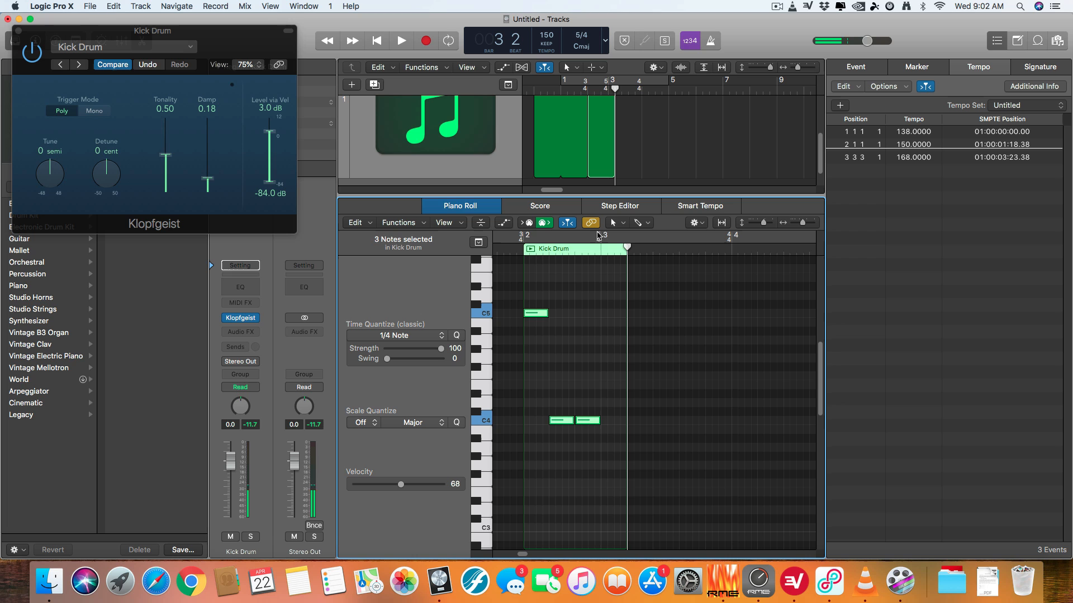
left_click(599, 248)
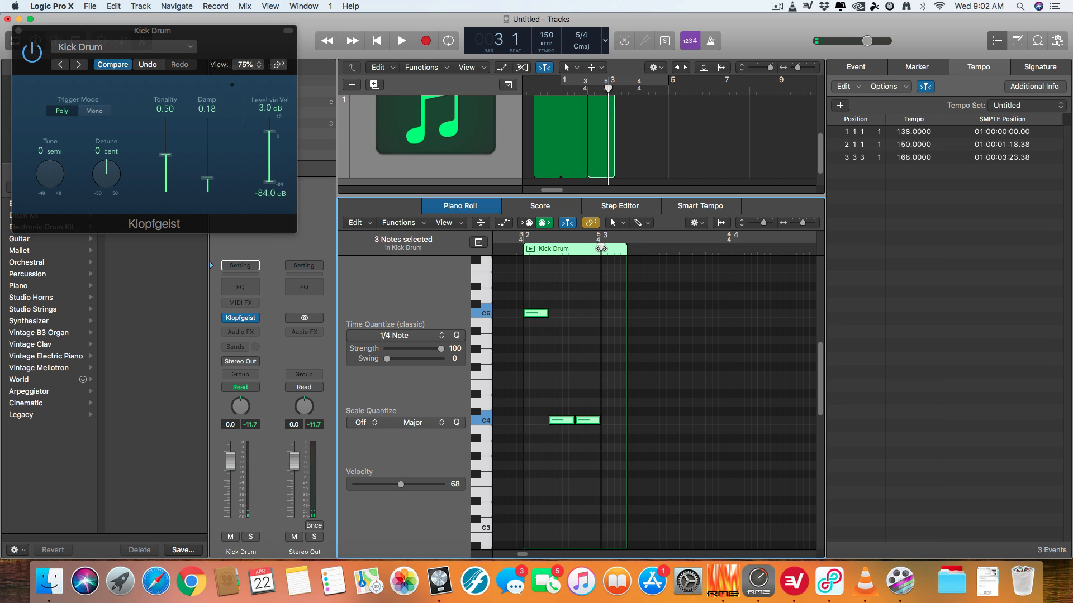
key("super+c")
key("super+v")
left_click_drag(638, 383, 676, 446)
key("super+c")
key("super+v")
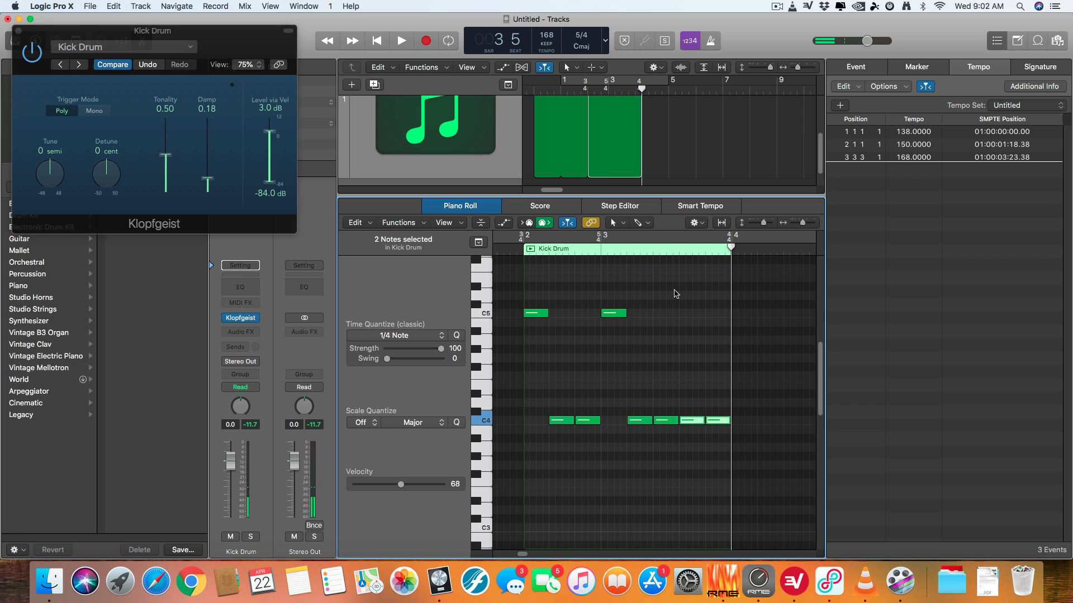
- Copy bar 3's C5 note and its first three C4 notes, and paste them around the start of bar 4
left_click_drag(612, 282, 692, 455)
left_click_drag(608, 285, 684, 444)
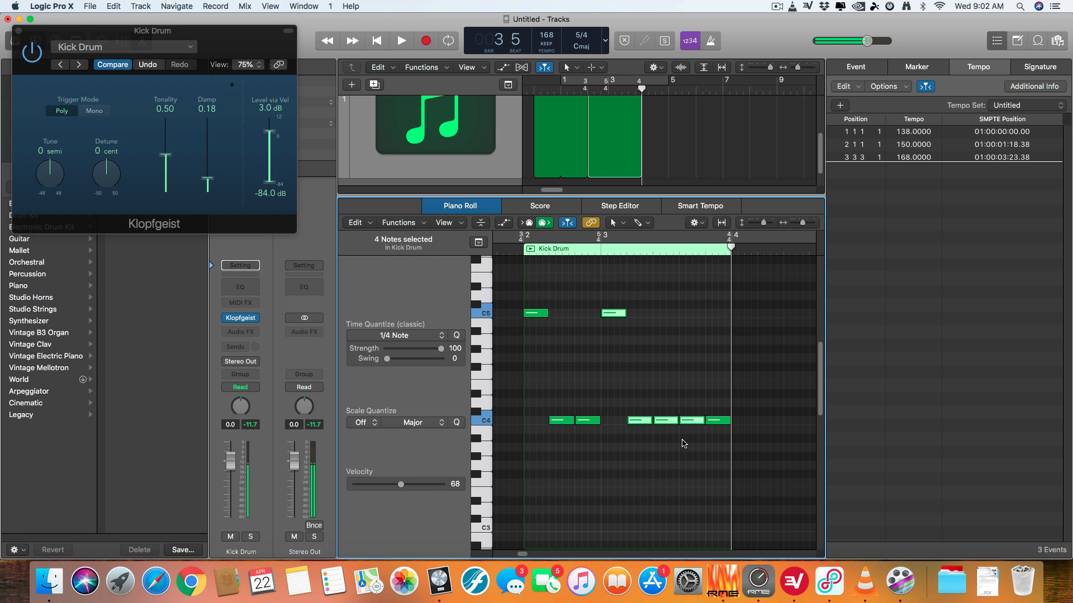
left_click(731, 250)
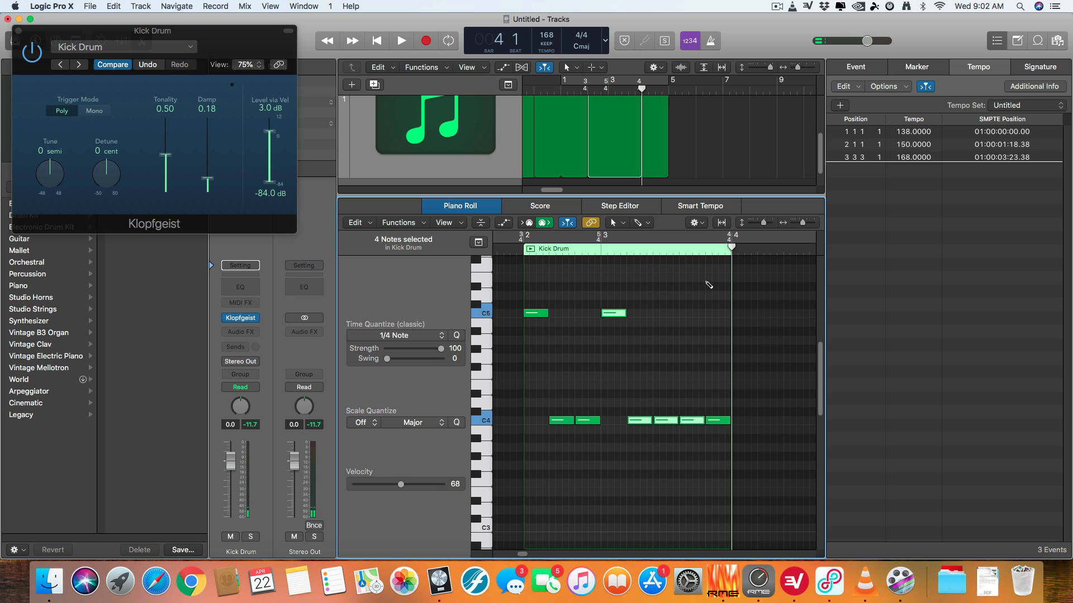
left_click_drag(613, 284, 696, 459)
left_click(722, 252)
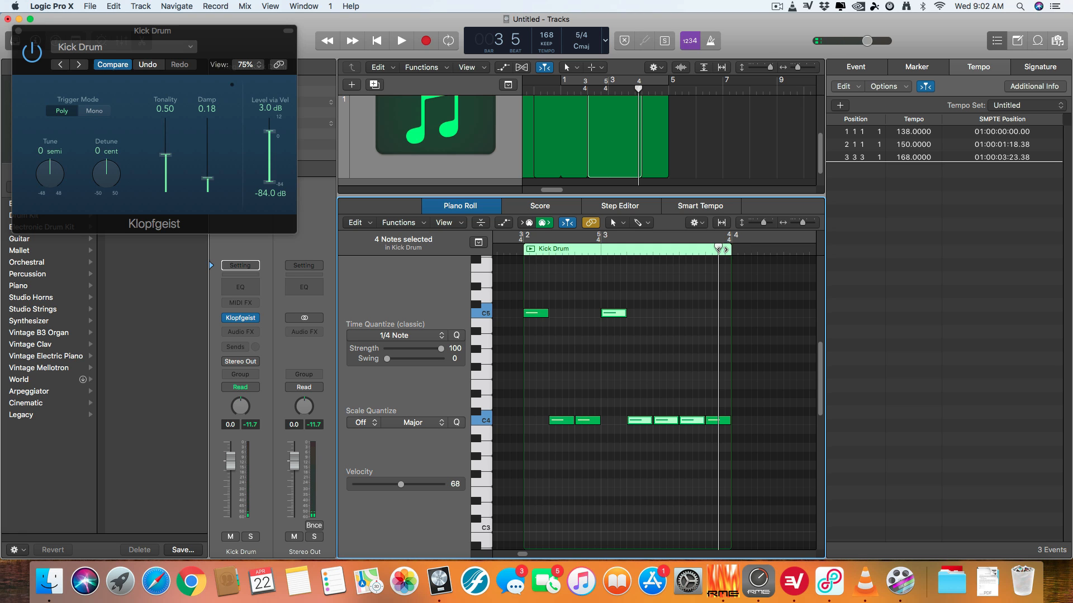
key("super+v")
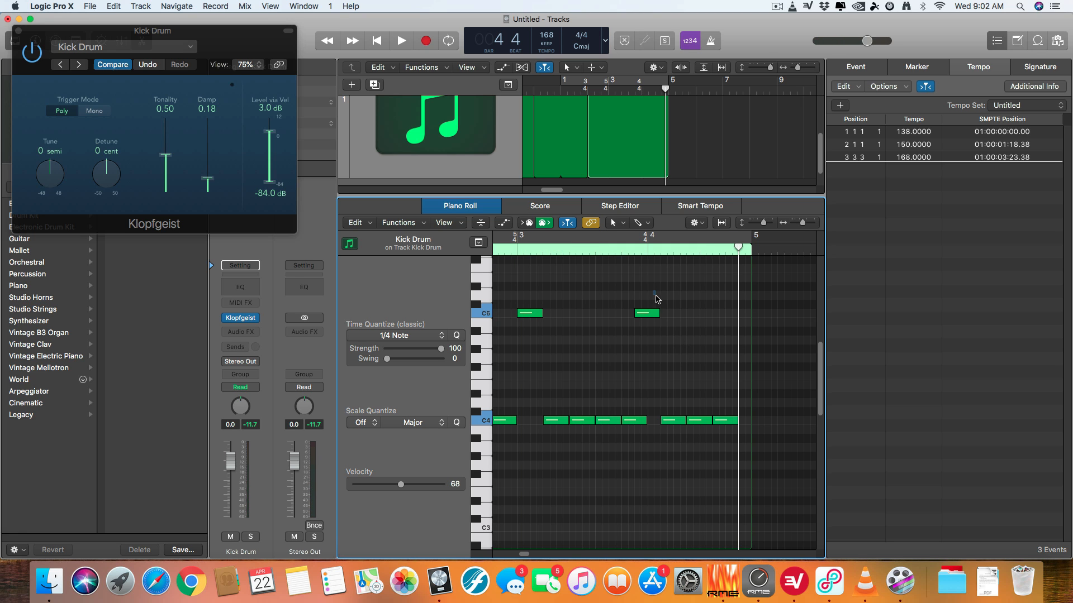
- Shift the four pasted notes to the right and quantize them to 1/4 notes from bar 4's first beat, closing the Piano Roll
left_click_drag(652, 290, 725, 432)
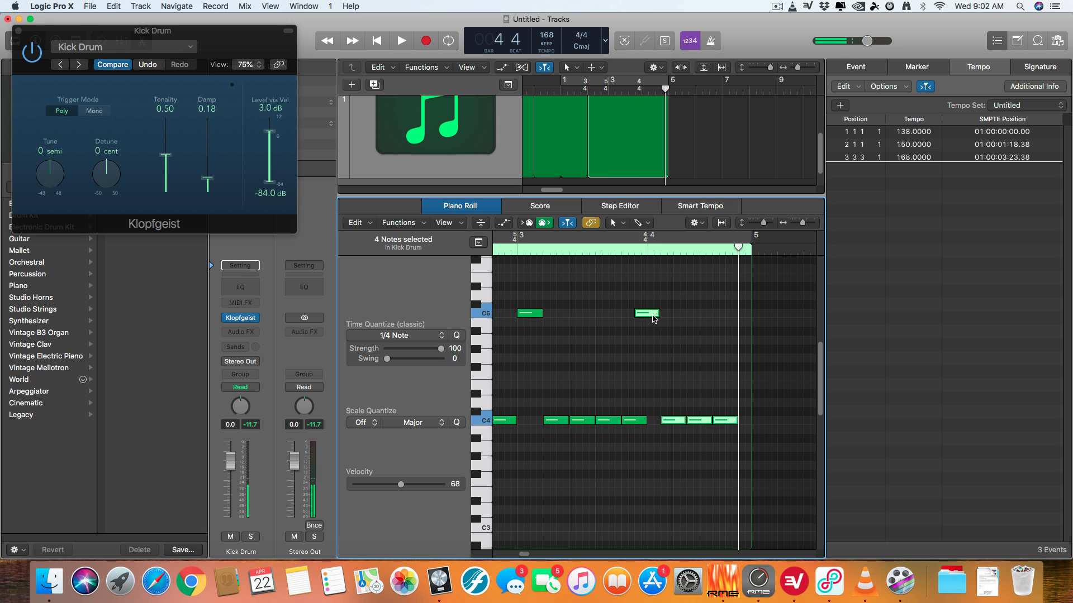
left_click_drag(646, 314, 668, 319)
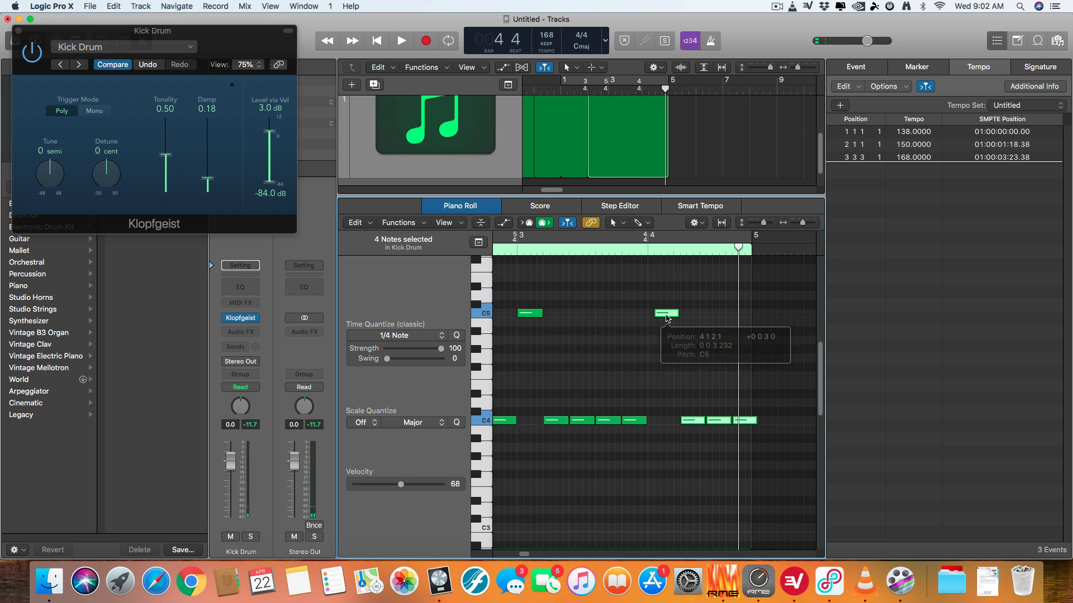
key("q")
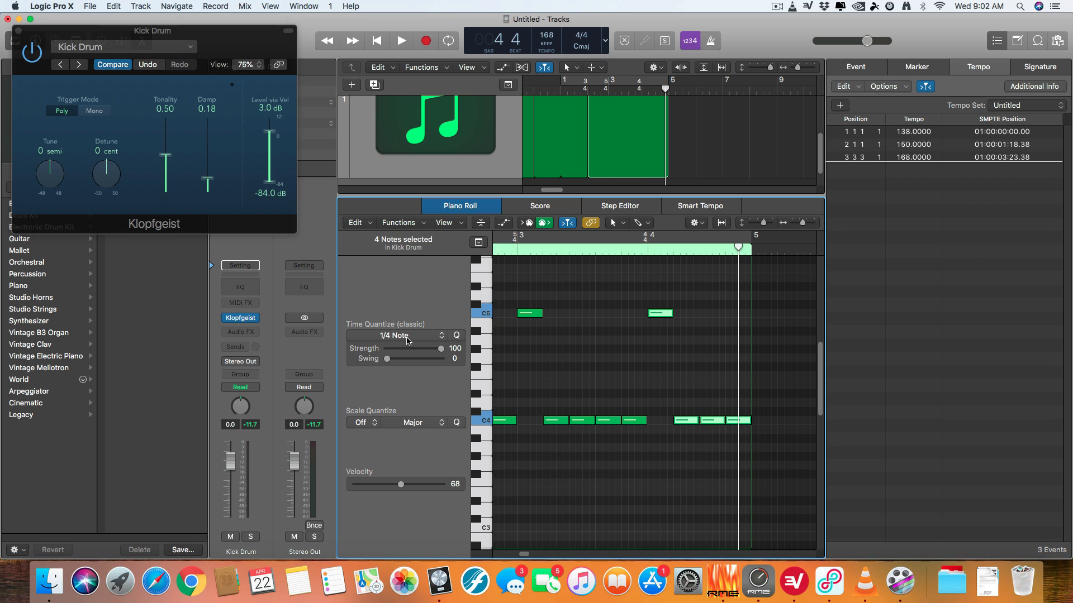
left_click(662, 297)
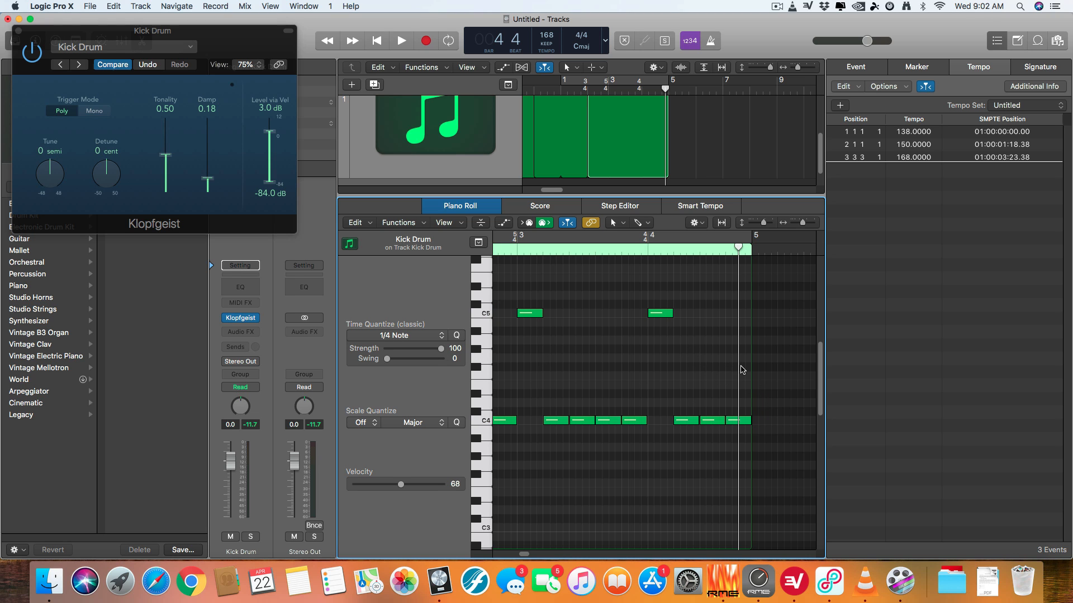
key("x")
key("x")
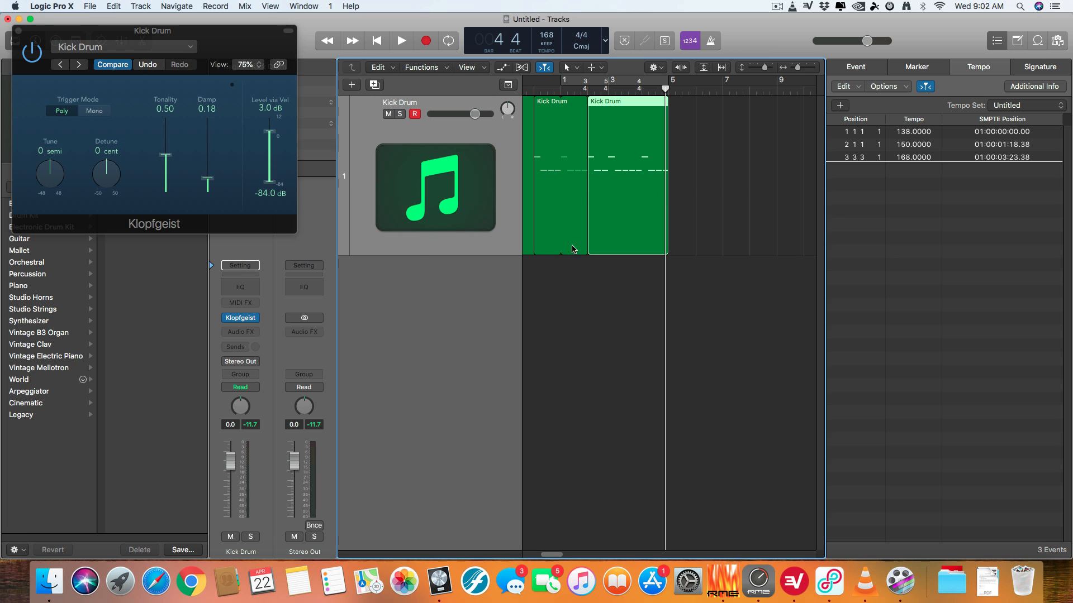
- Split the second Kick Drum region at bar 4 and select the portion from bar 4 onward
left_click(641, 87)
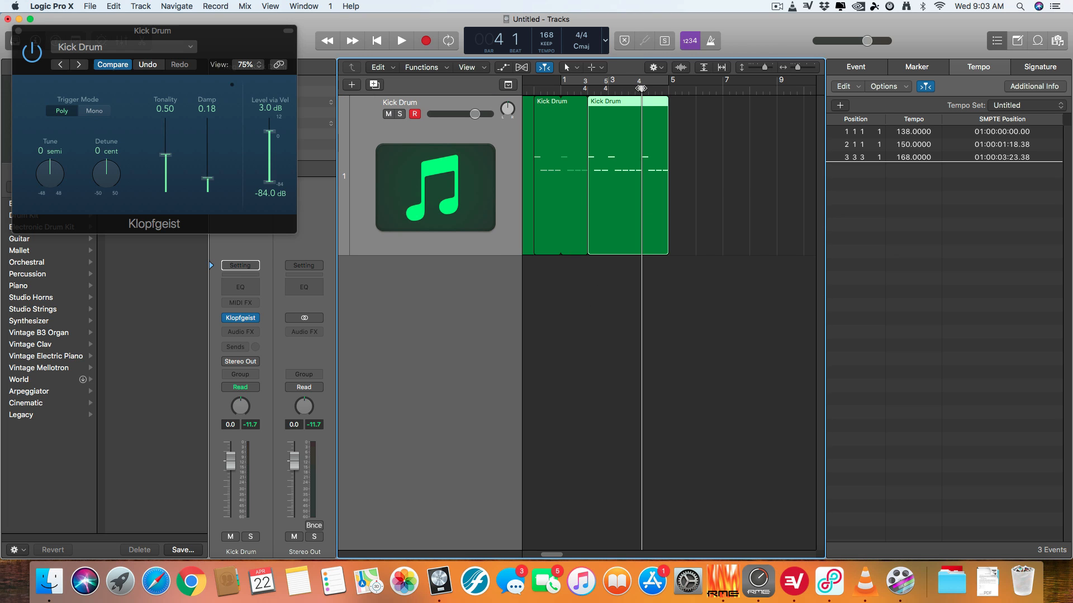
scroll(644, 164, "up", 4)
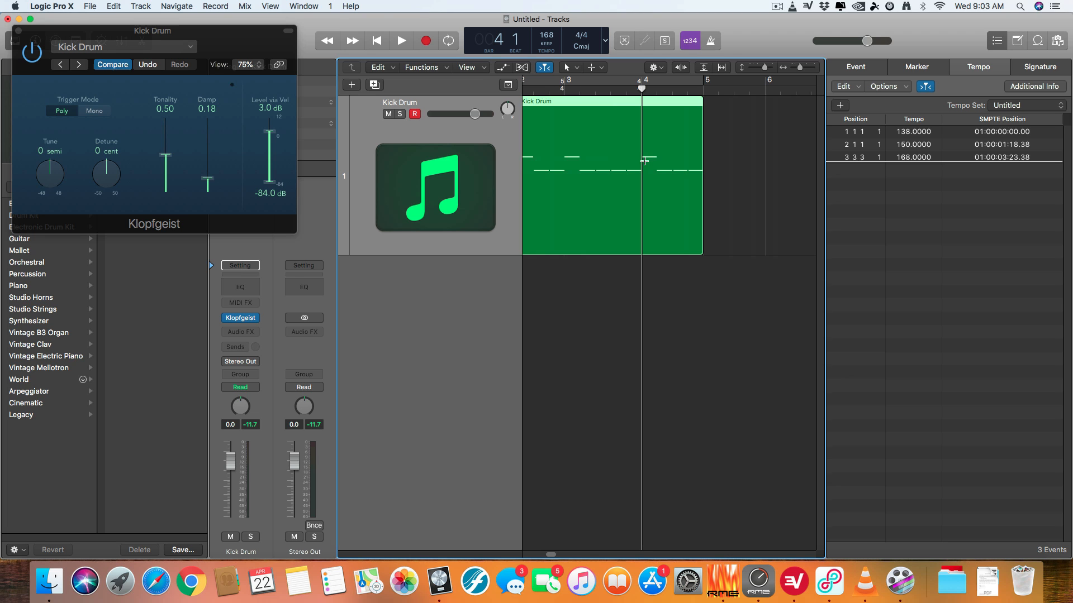
key("super+t")
left_click(671, 309)
left_click(677, 216)
left_click(586, 203)
left_click(687, 213)
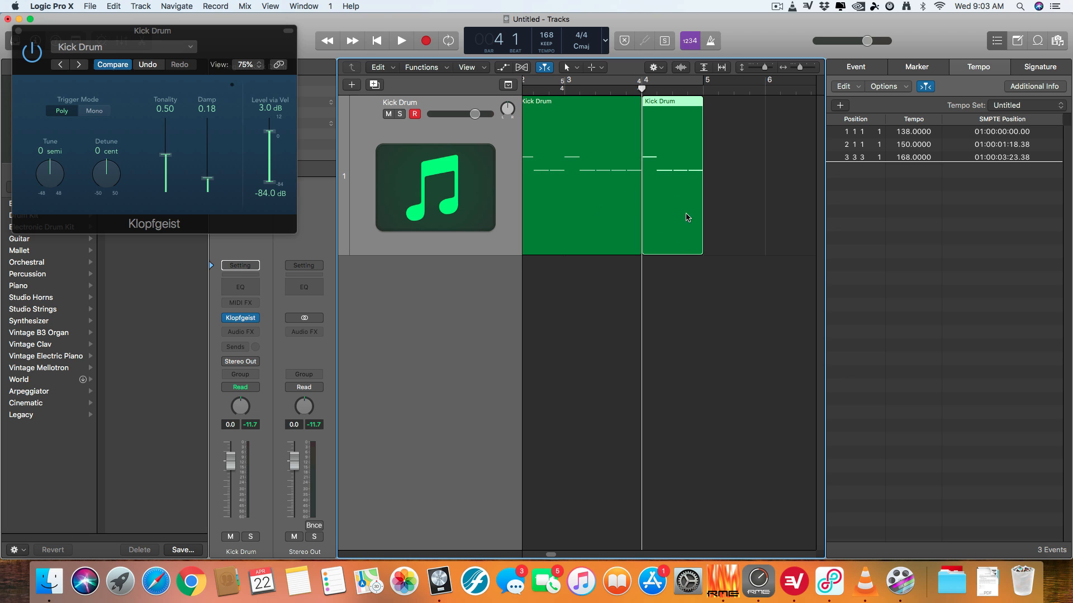
- Loop the bar 4 Kick Drum region so its 4/4 click repeats over the following bars
scroll(698, 270, "down", 5)
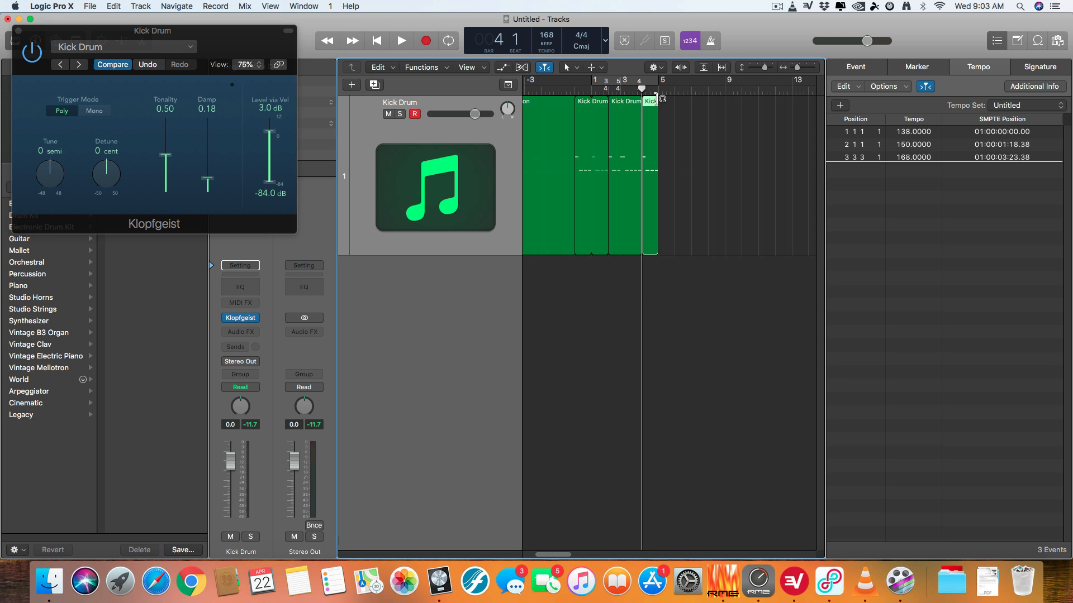
left_click_drag(658, 100, 773, 123)
scroll(676, 222, "left", 5)
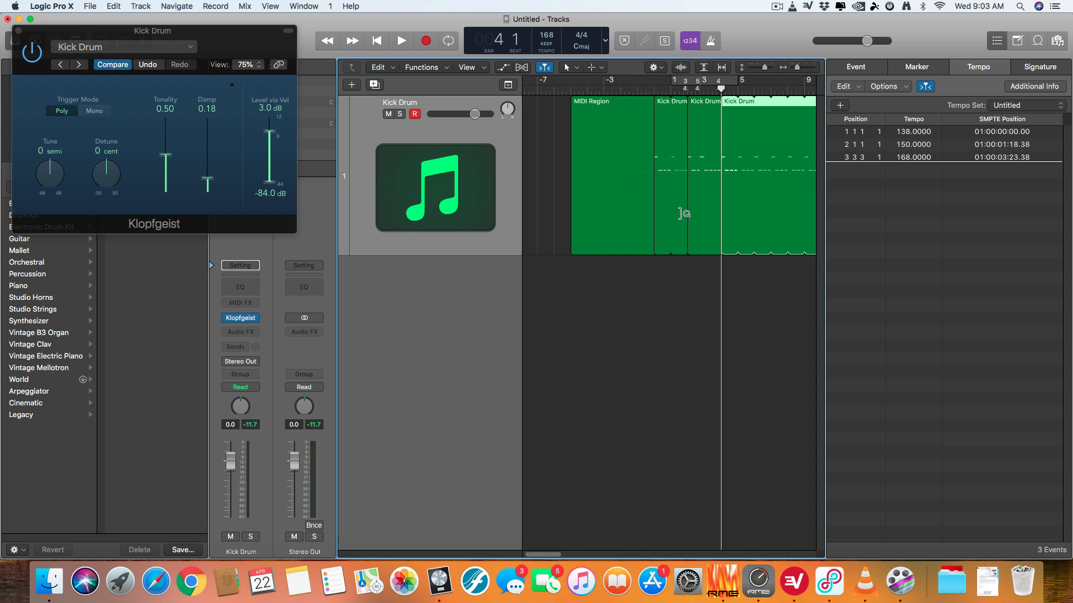
scroll(683, 214, "right", 5)
- Select all regions on the Kick Drum track, including the loops, and join them into one MIDI region
scroll(684, 214, "left", 2)
scroll(540, 184, "left", 5)
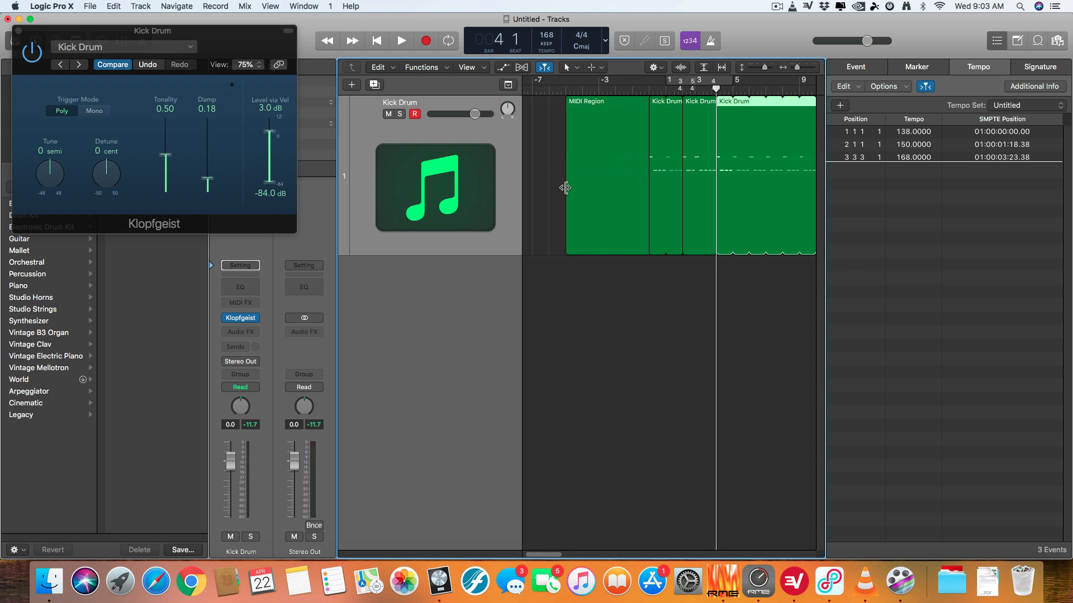
left_click(507, 143)
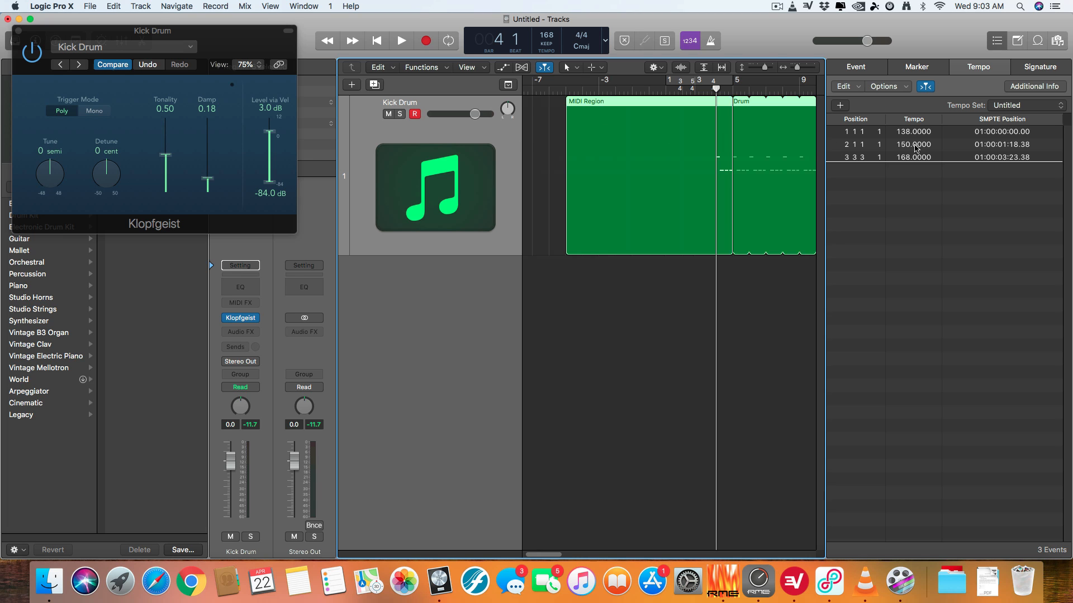
key("super+j")
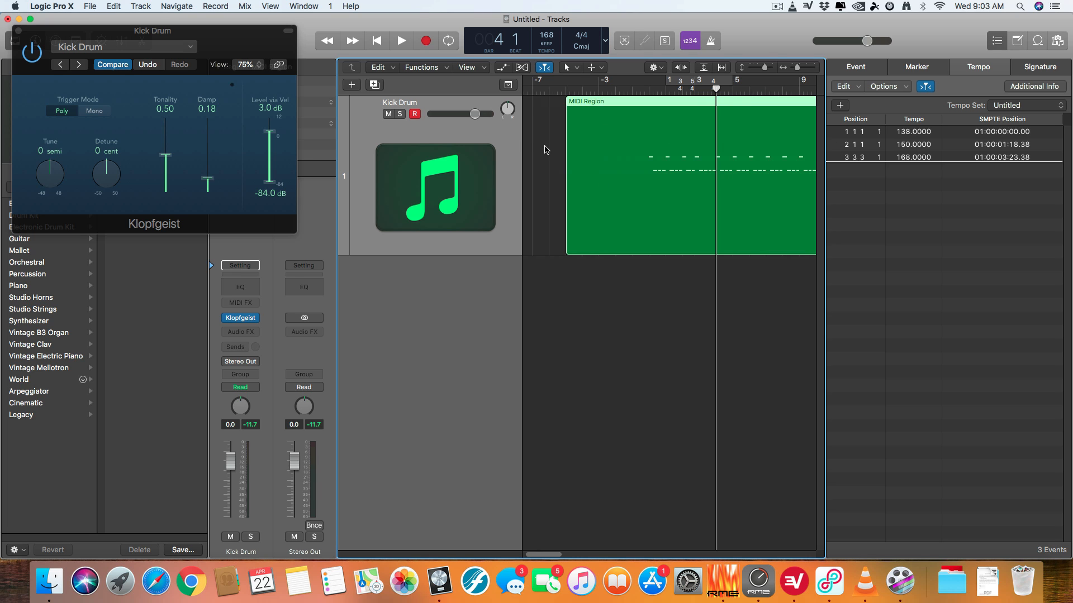
scroll(631, 263, "up", 3)
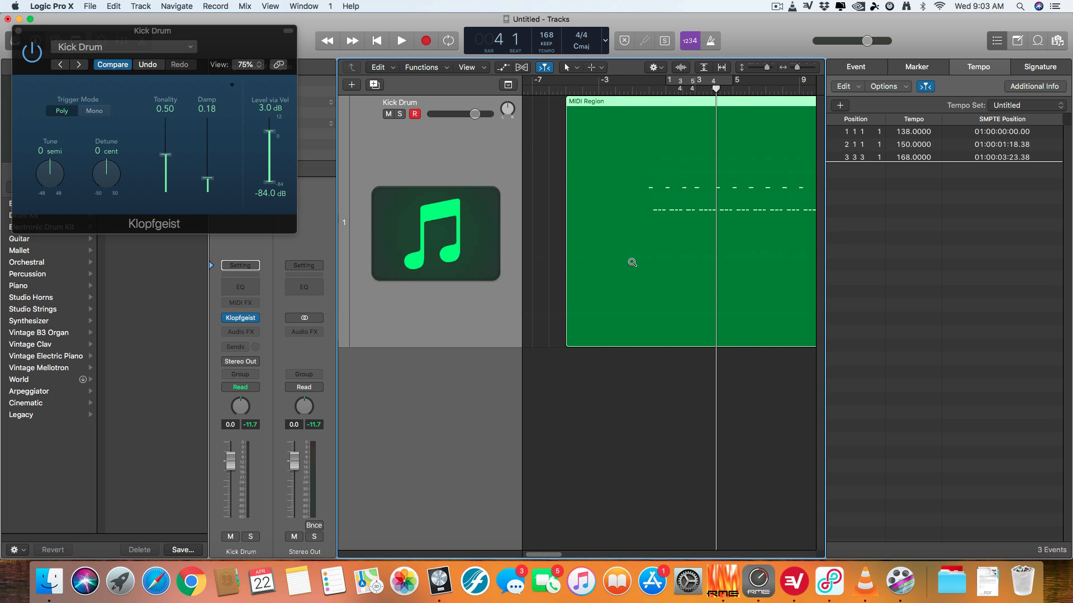
scroll(693, 287, "down", 3)
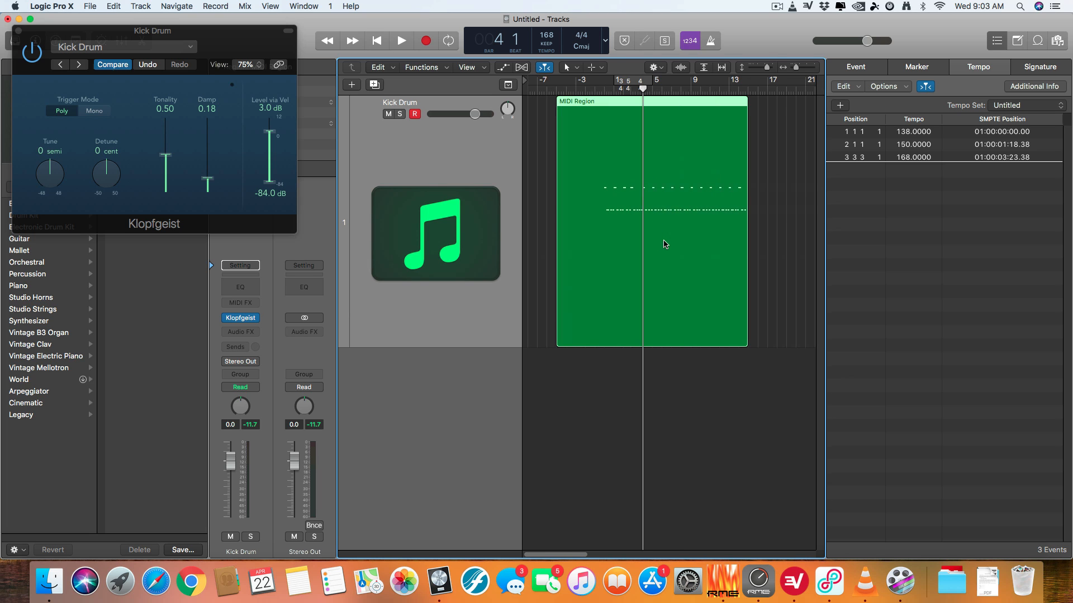
- Move the playhead to the start of the project at bar -8, before the MIDI region
left_click(603, 88)
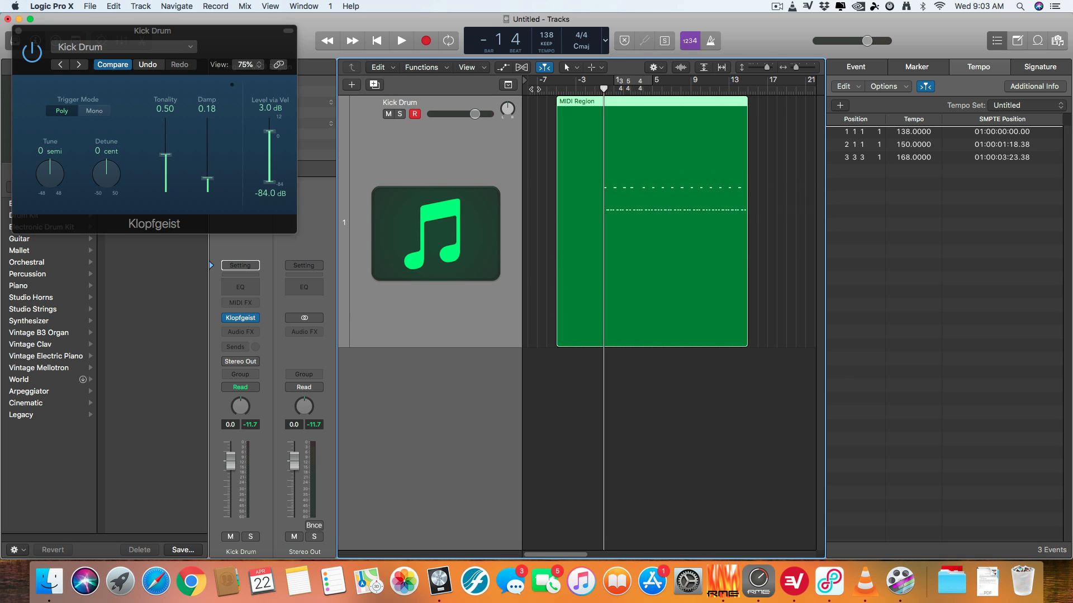
left_click(535, 88)
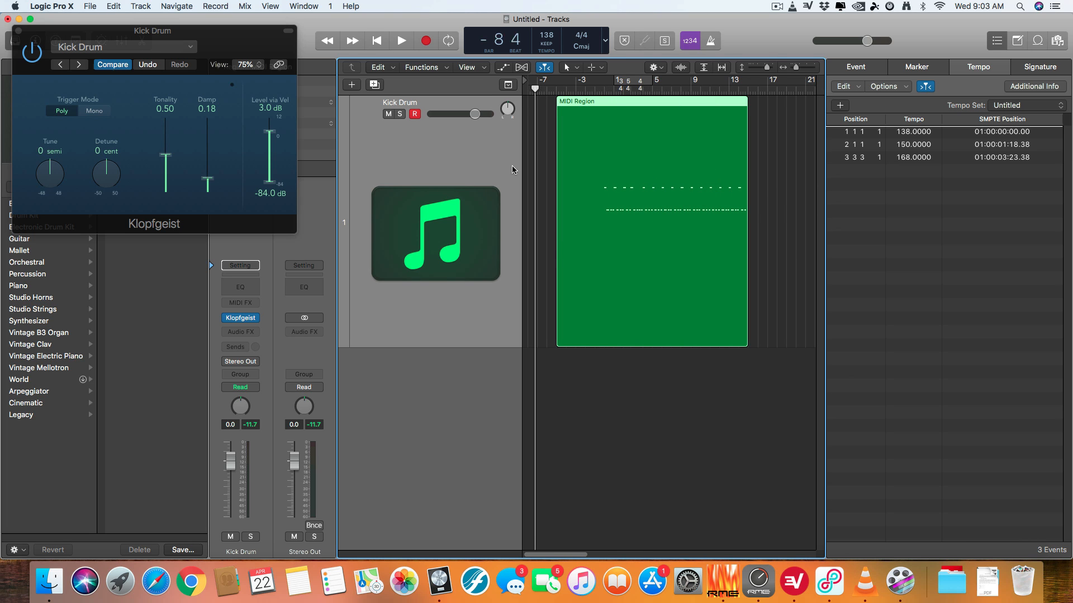
scroll(511, 165, "up", 3)
scroll(540, 177, "left", 2)
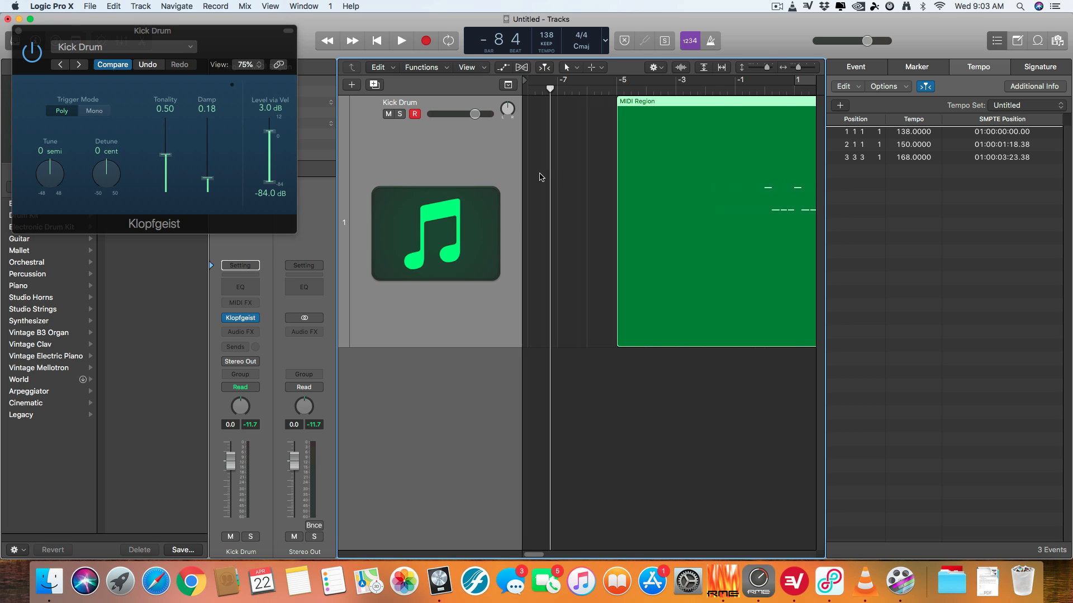
scroll(541, 174, "down", 2)
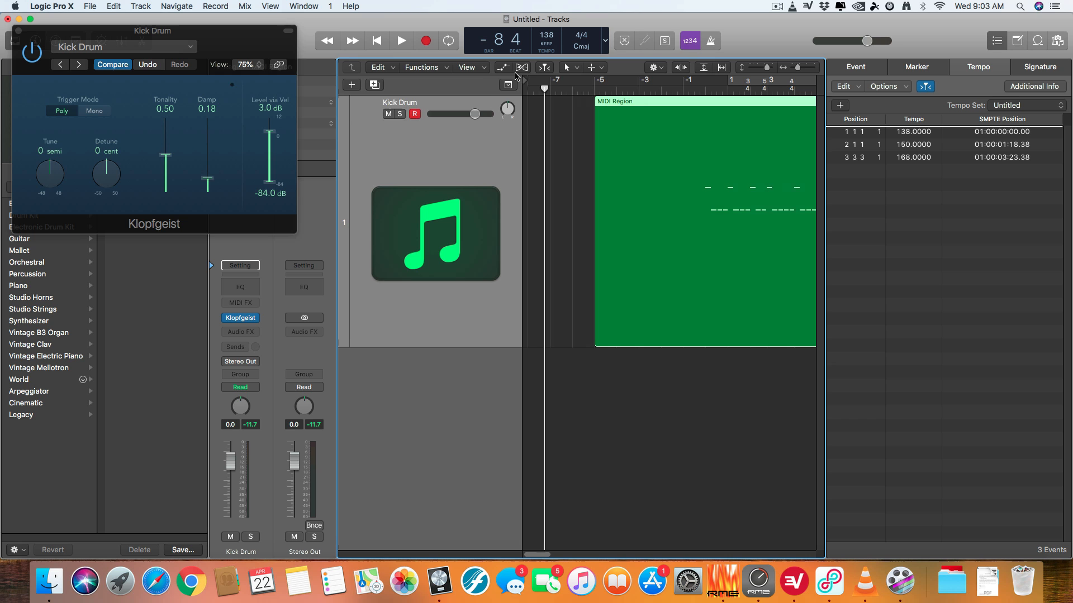
key("Return")
- Create one audio track with Input 9 as its source and Output 1 + 2 as its output
left_click(355, 86)
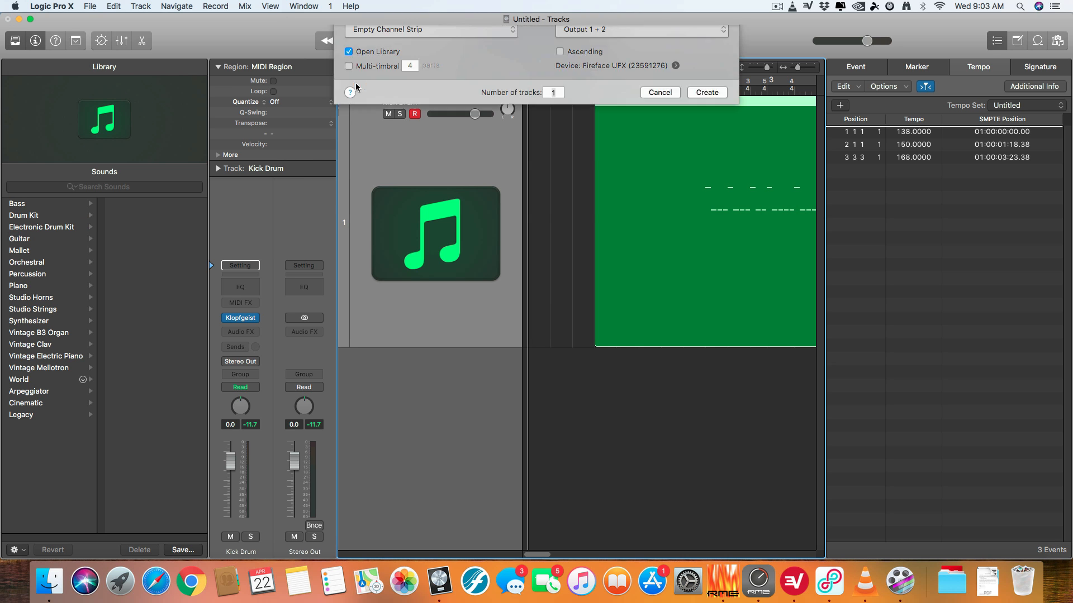
left_click(519, 56)
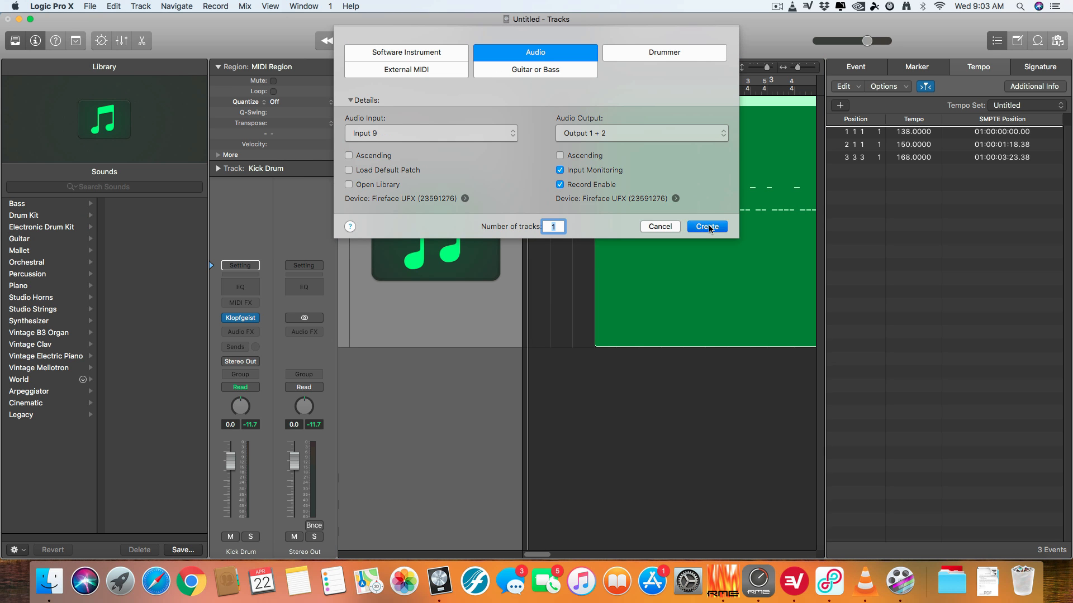
left_click(708, 227)
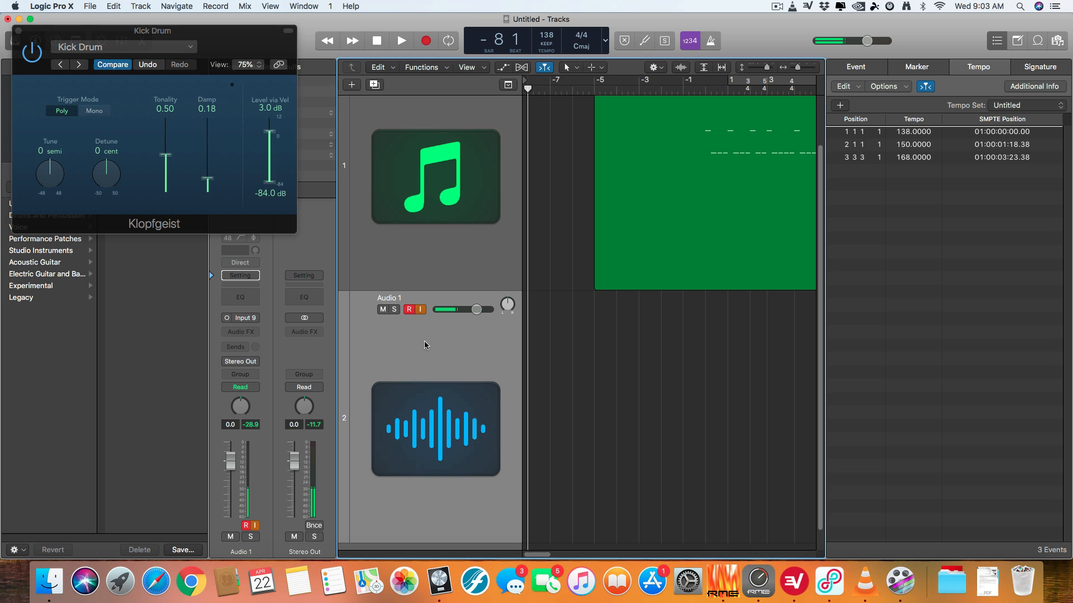
- Turn off input monitoring on Audio 1, mute the track, and record a take from the project start to about bar -1
left_click(411, 309)
left_click(382, 310)
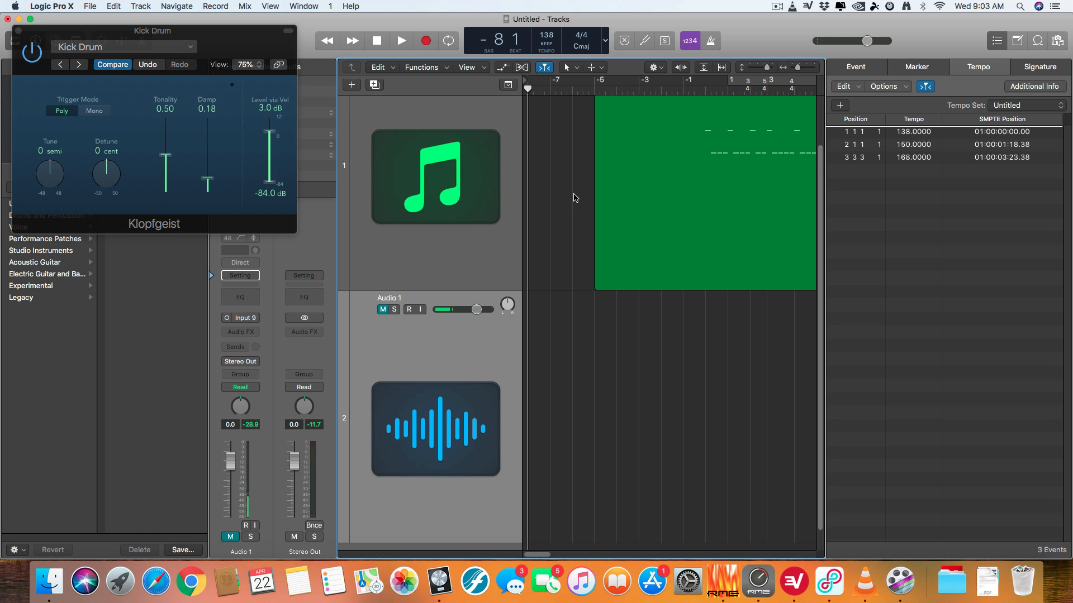
key("r")
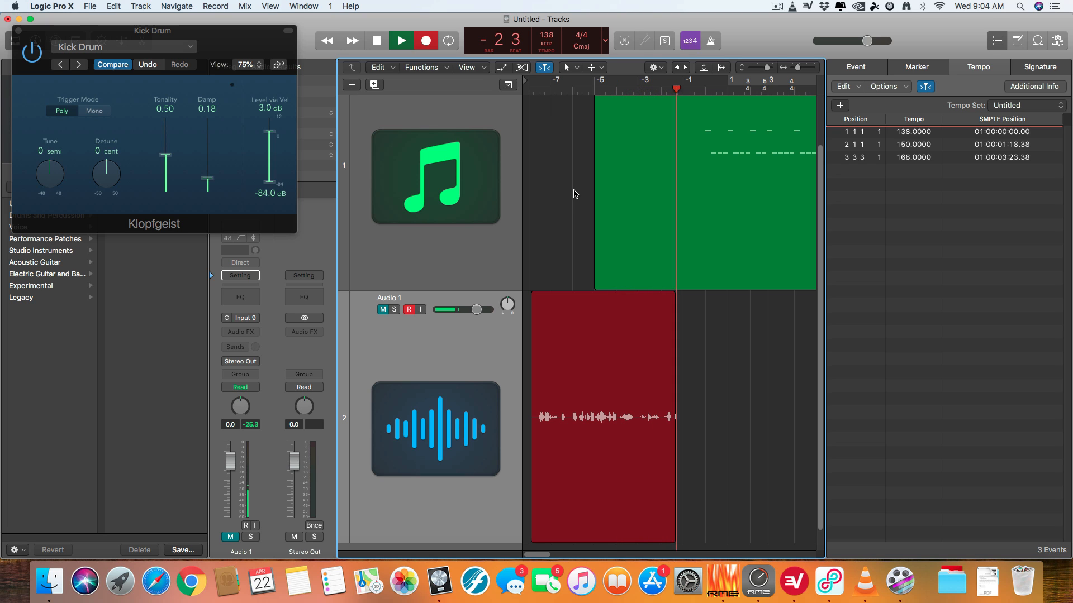
key("space")
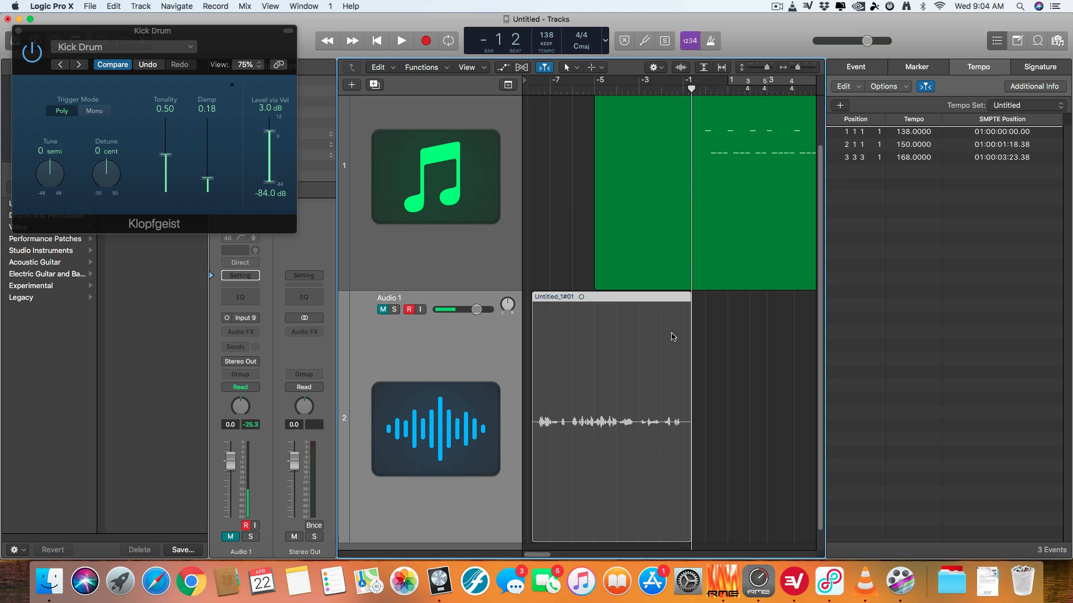
- Unmute and disarm Audio 1, and play the click from the end of the recording to the start of bar 2
left_click(382, 310)
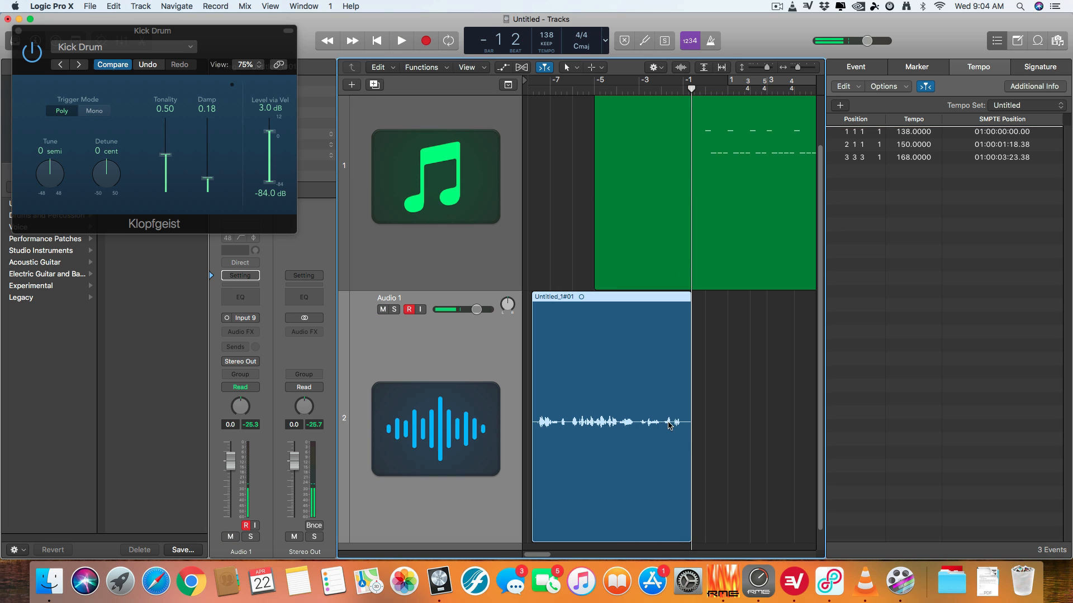
left_click(408, 311)
key("space")
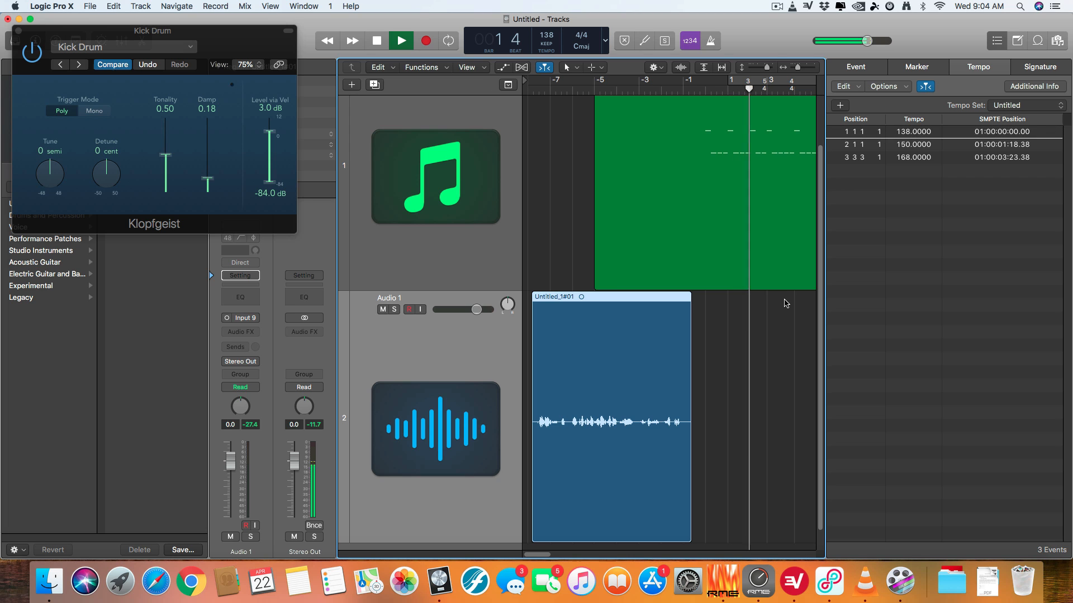
key("space")
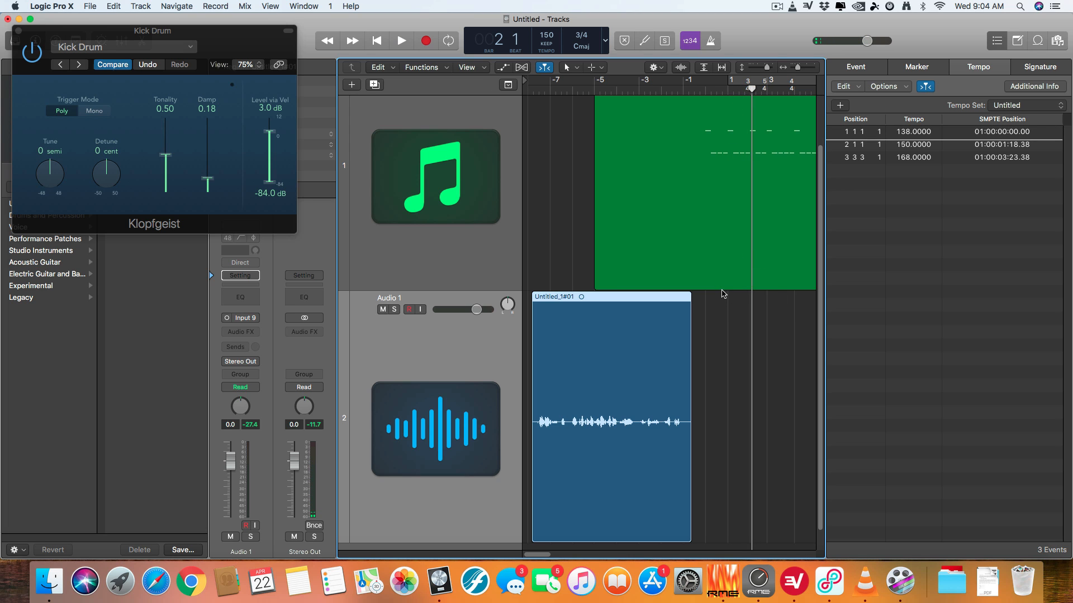
- Set a cycle range from the start of the Audio 1 recording across the click track's MIDI region
scroll(720, 294, "left", 3)
scroll(639, 340, "down", 5)
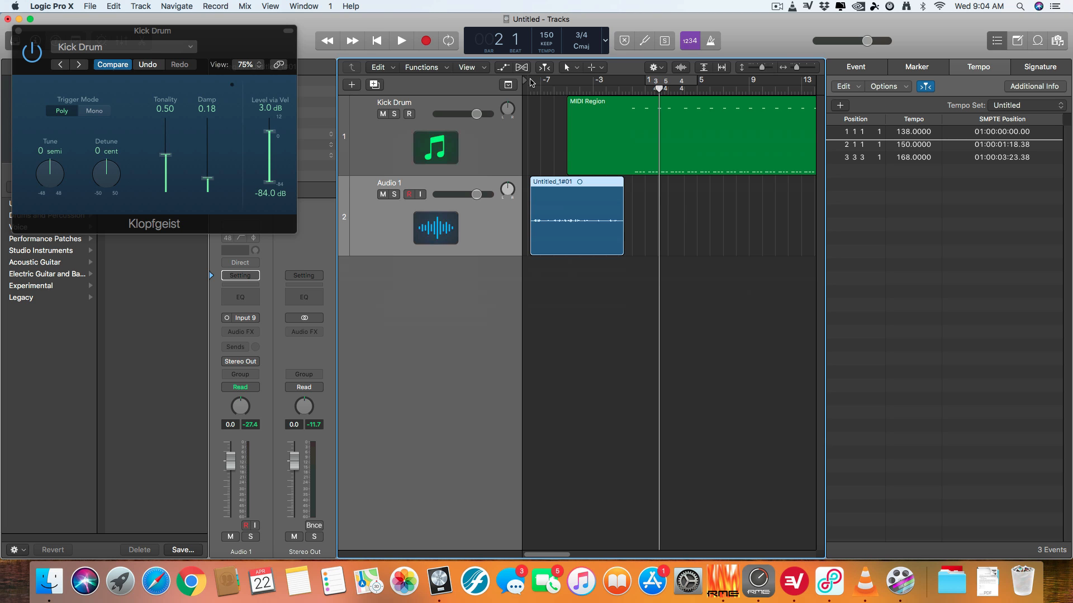
left_click_drag(531, 82, 729, 103)
scroll(608, 161, "left", 5)
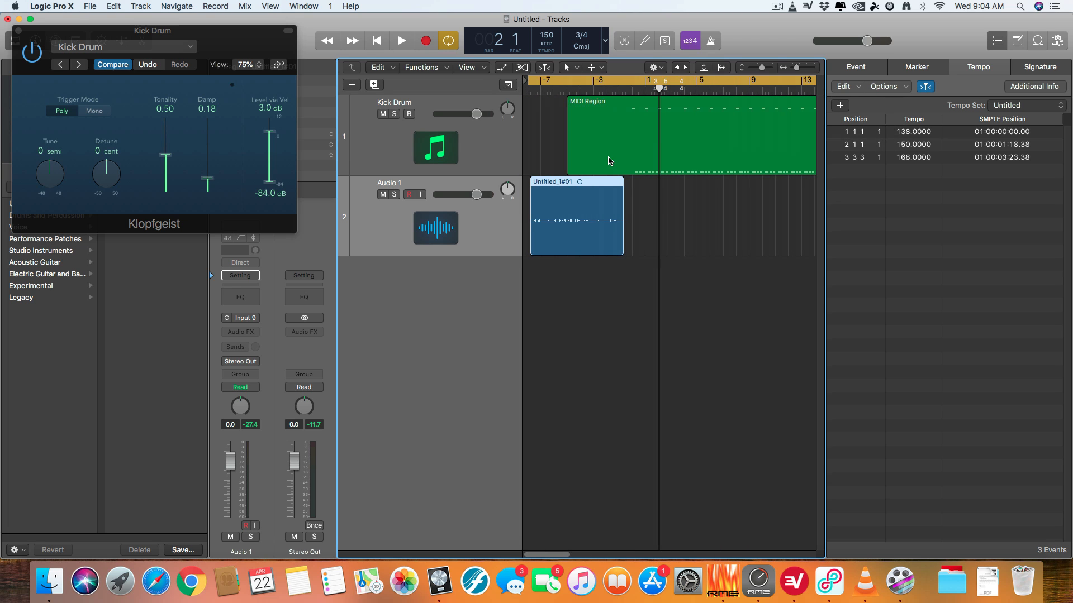
key("super+Down")
key("super+Down")
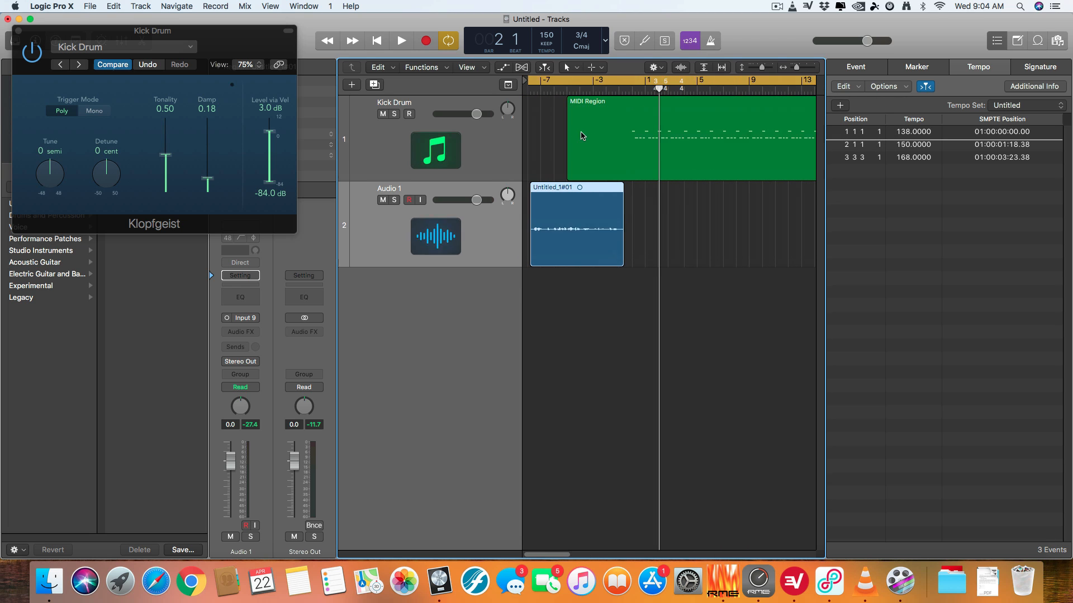
- Bounce the cycle range of the stereo output offline to a 24-bit, 44100 interleaved Wave file named DesignedGridClick on the Desktop
key("super+Right")
key("super+Right")
key("super+Right")
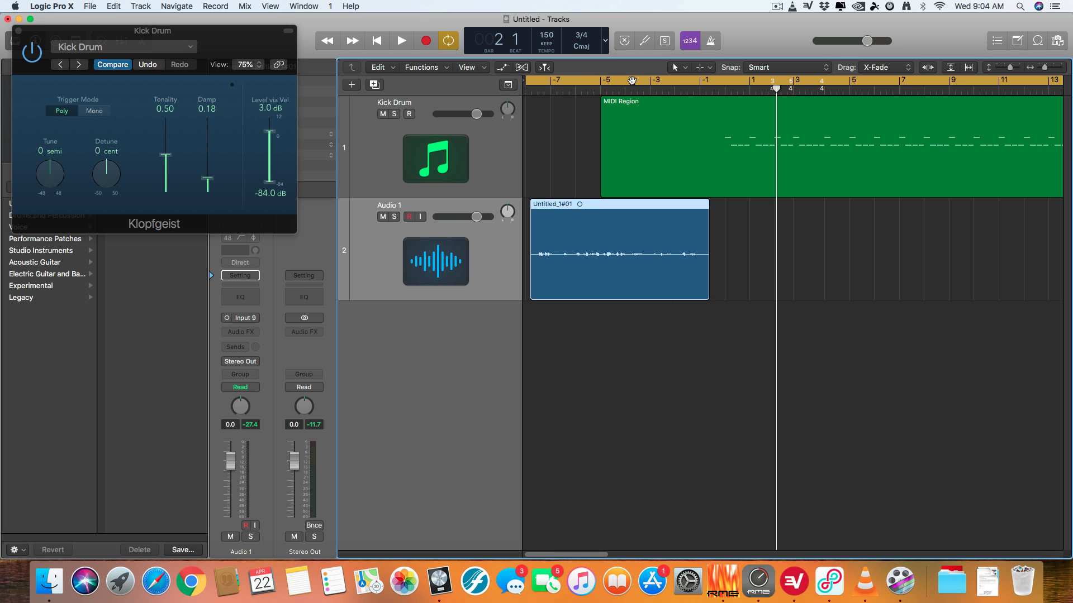
key("super+Left")
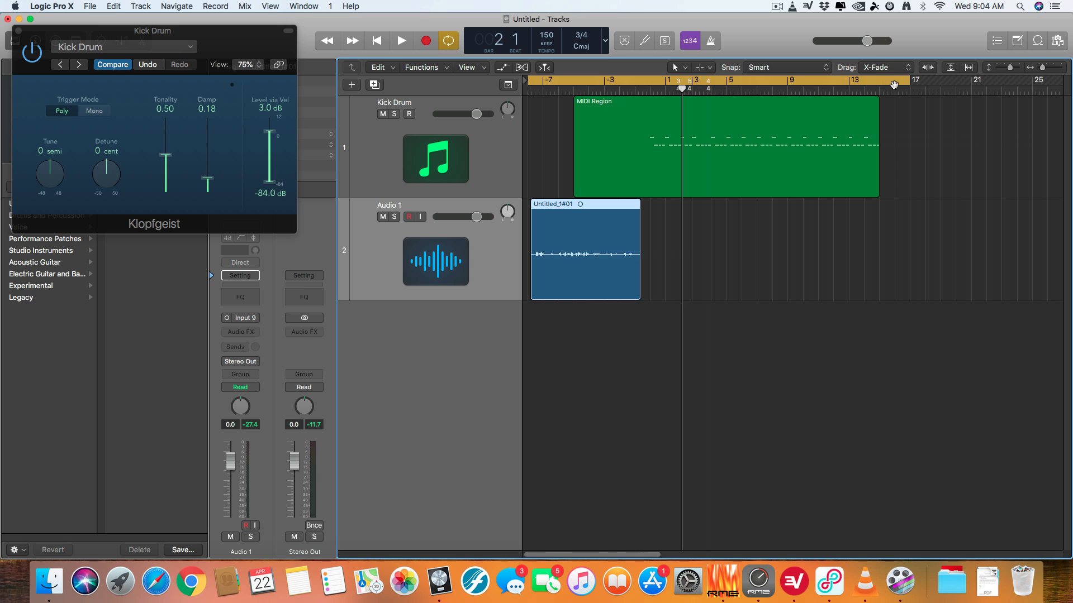
left_click(314, 526)
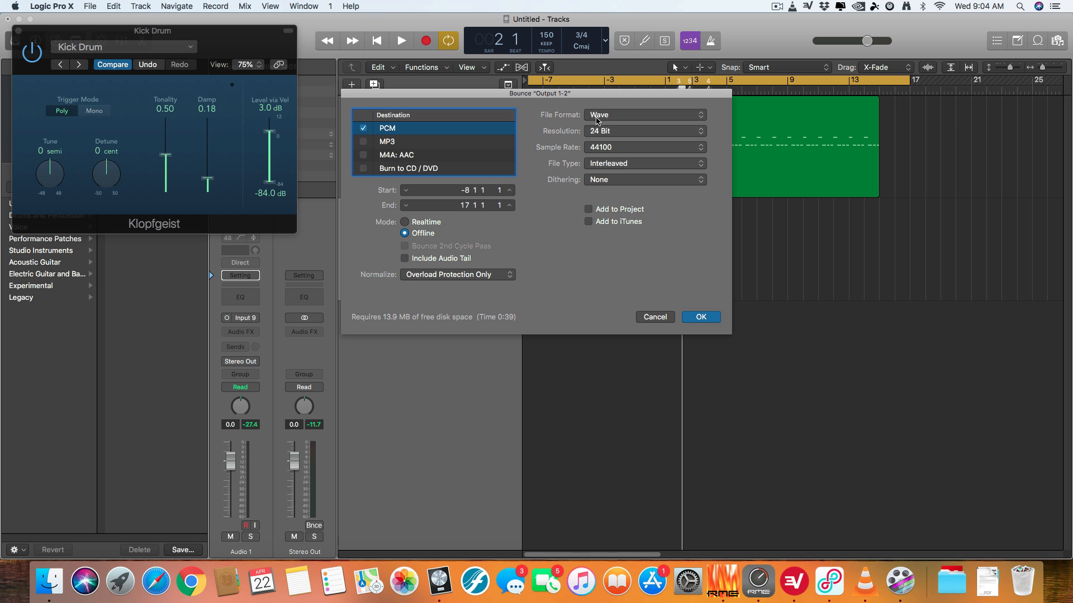
left_click(699, 318)
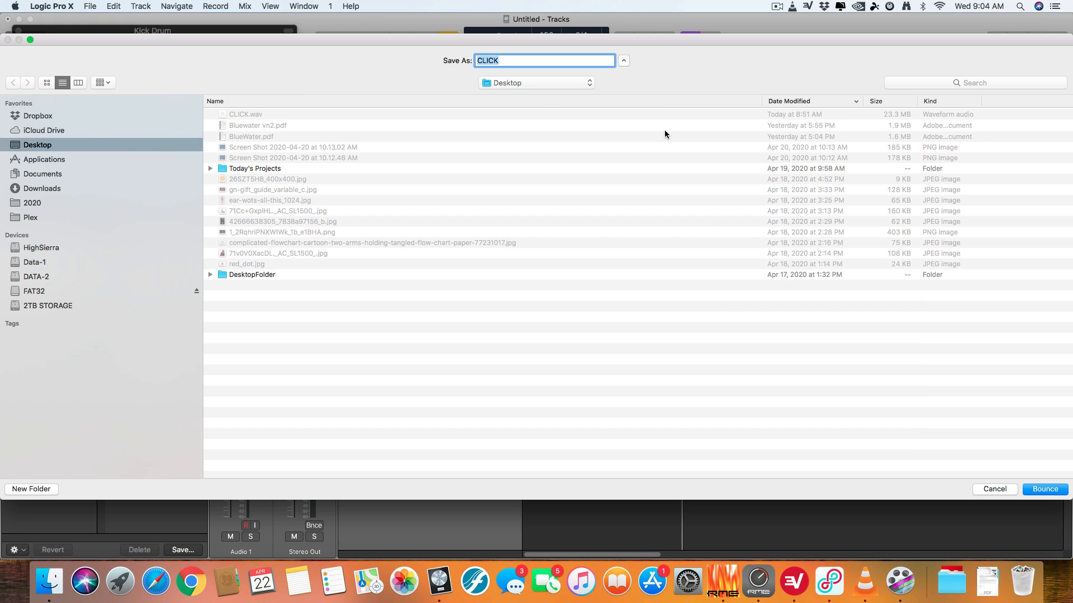
type("DesignedGridClick")
key("Return")
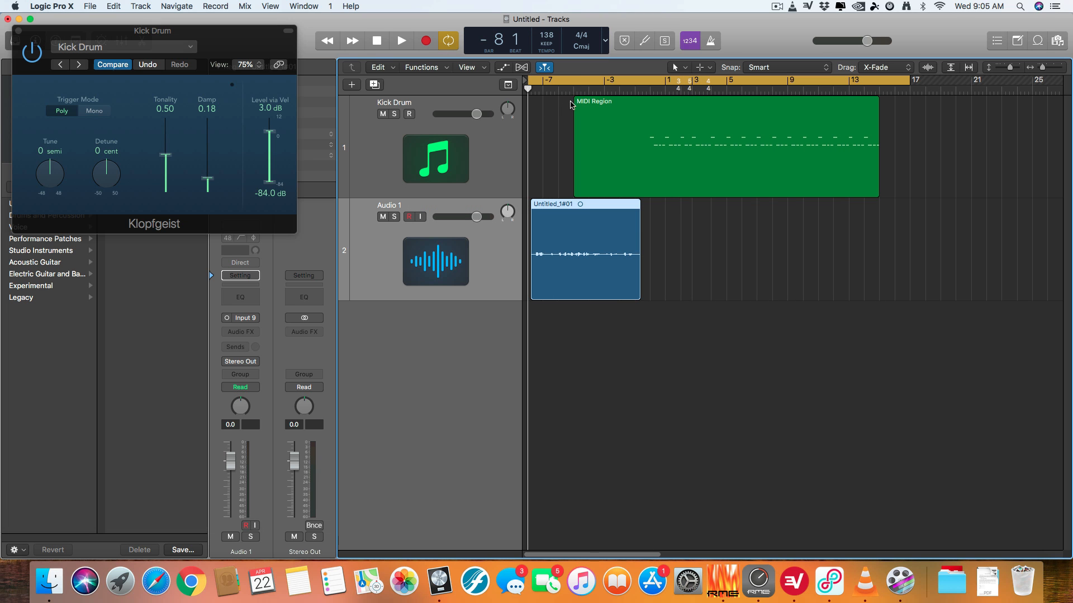
- Switch to Finder, show the Desktop folder in a new window, and preview the audio of DesignedGridClick.wav with Quick Look
left_click(47, 593)
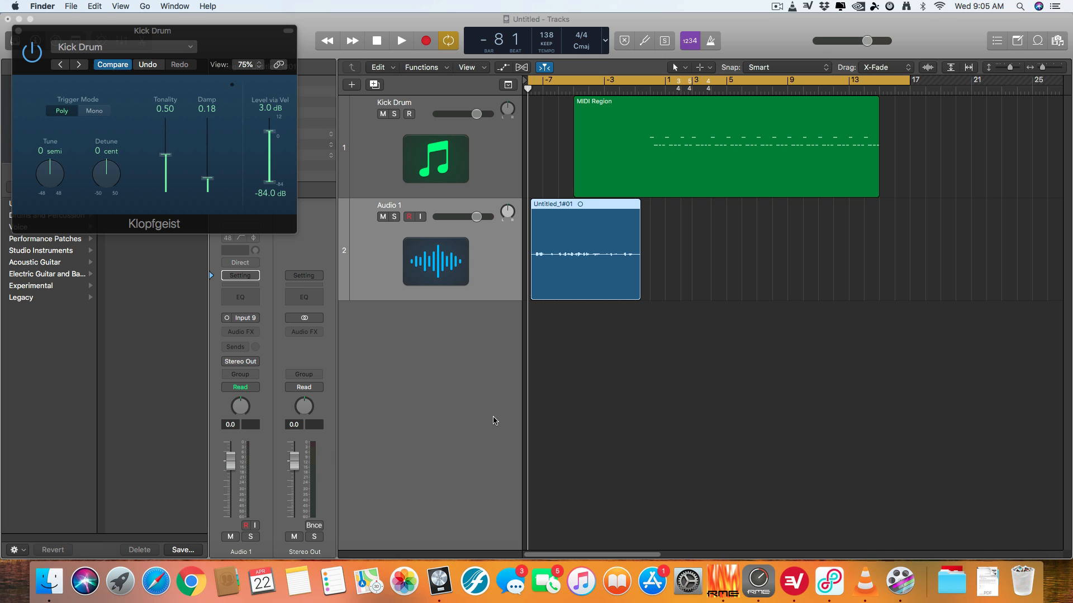
key("super+n")
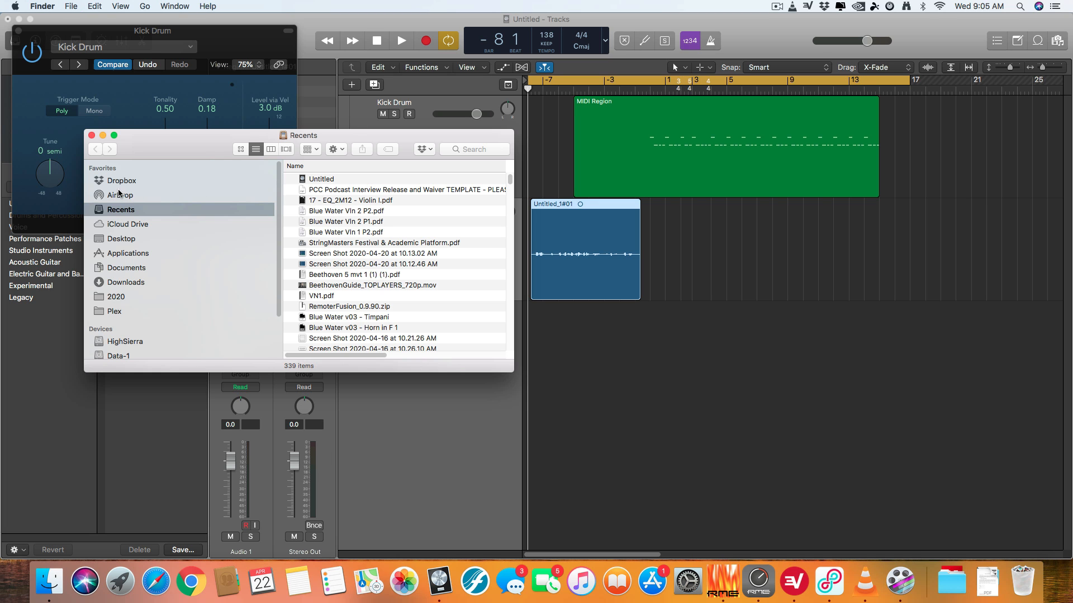
left_click(128, 240)
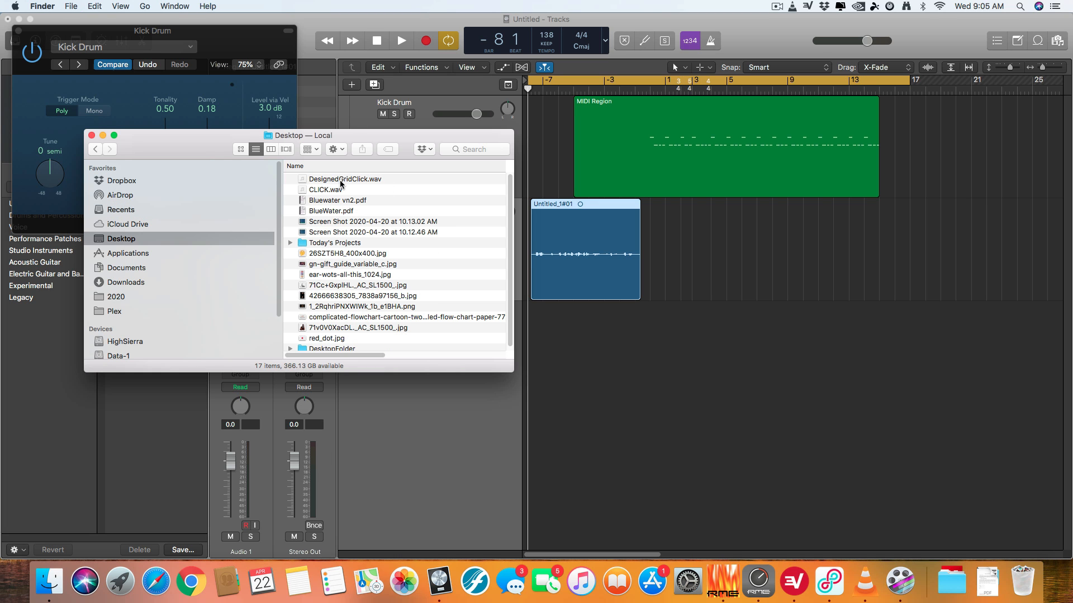
left_click(341, 180)
key("space")
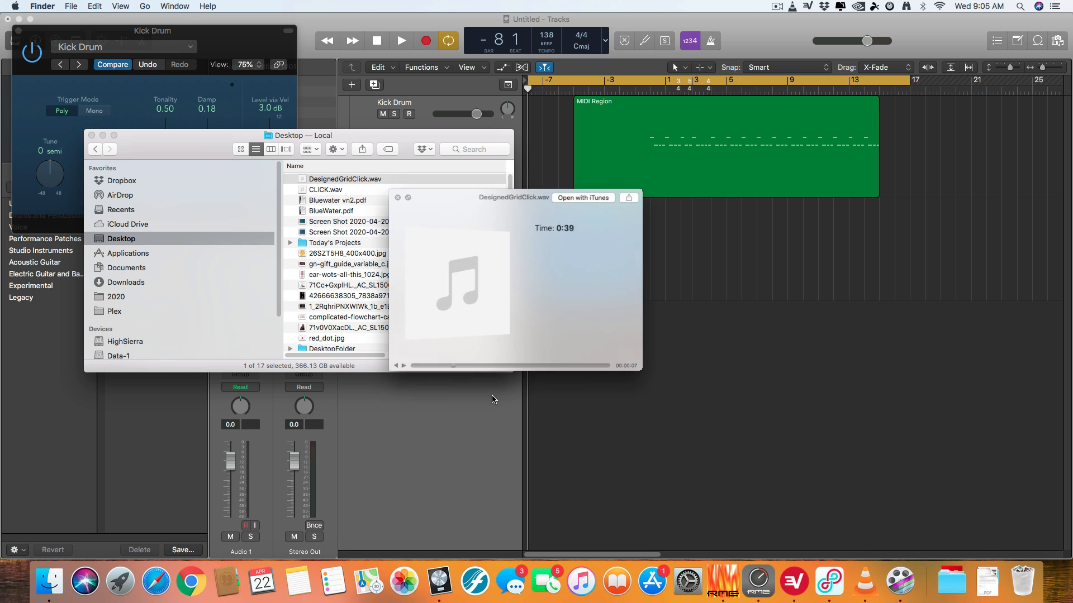
key("space")
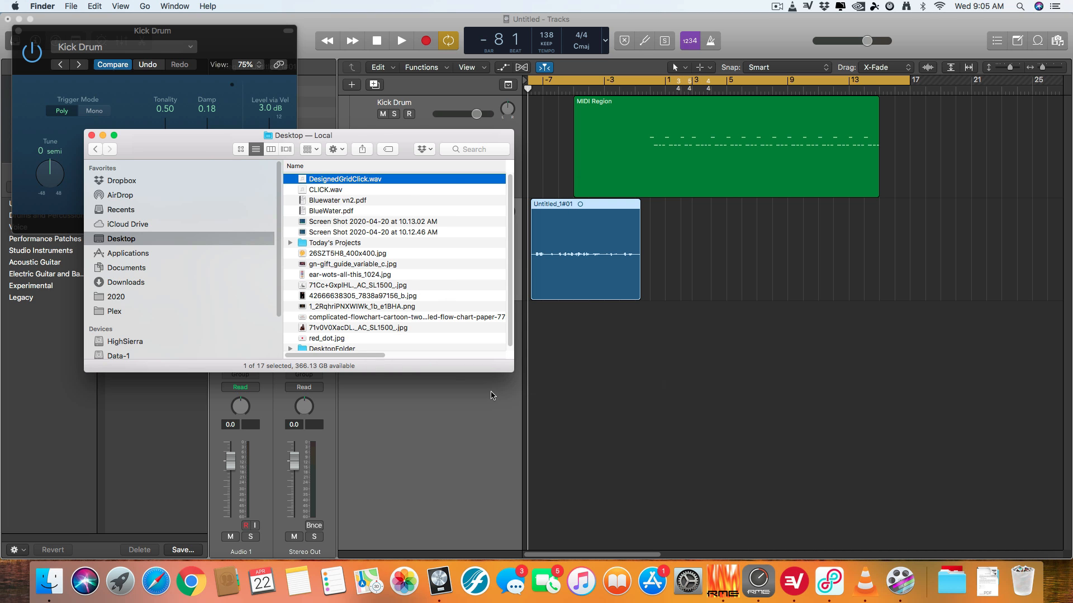